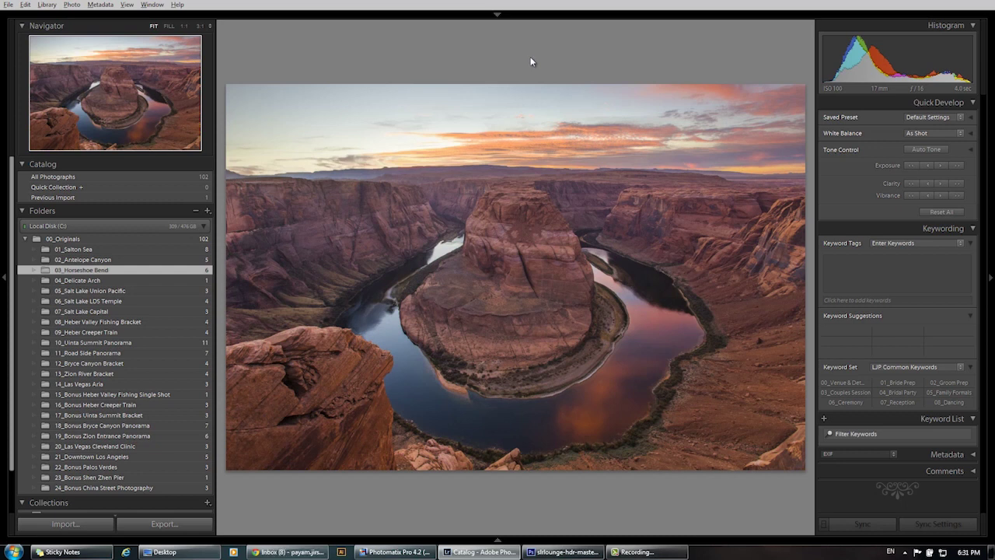
Show the info overlay on 0013_5_6-Edit.psd, then cycle it to exposure and lens details (4.0 sec, f/16, ISO 100).
{"action": "key", "text": "i"}
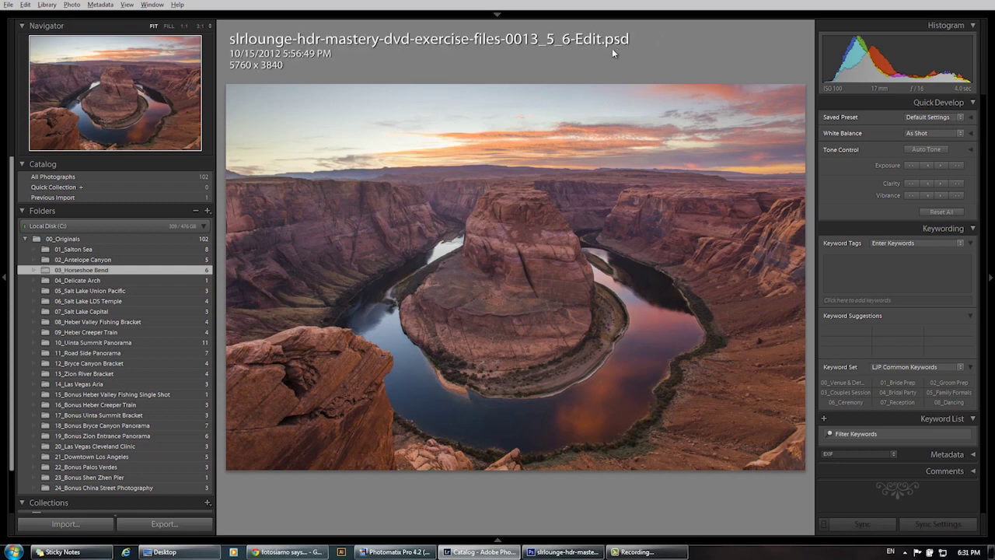
{"action": "key", "text": "i"}
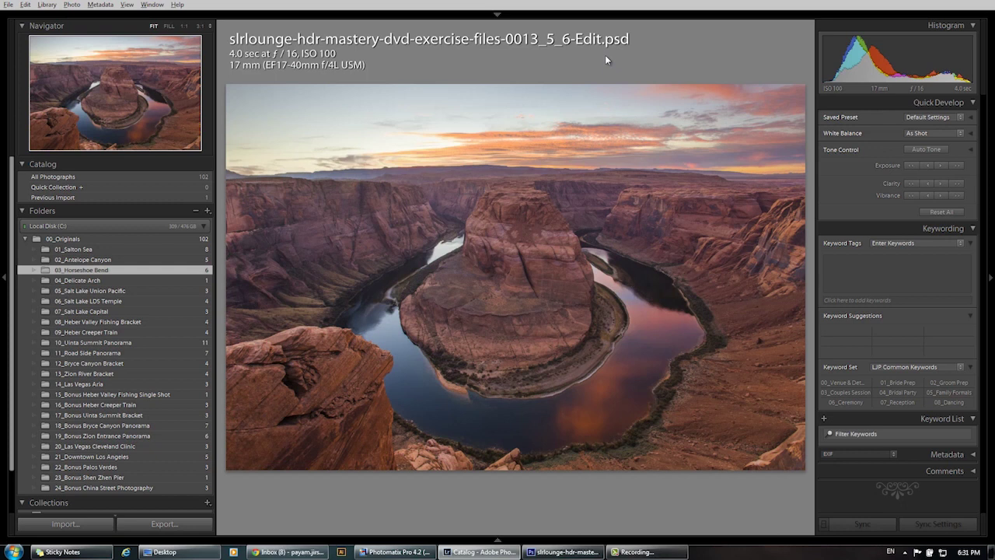
{"action": "key", "text": "i"}
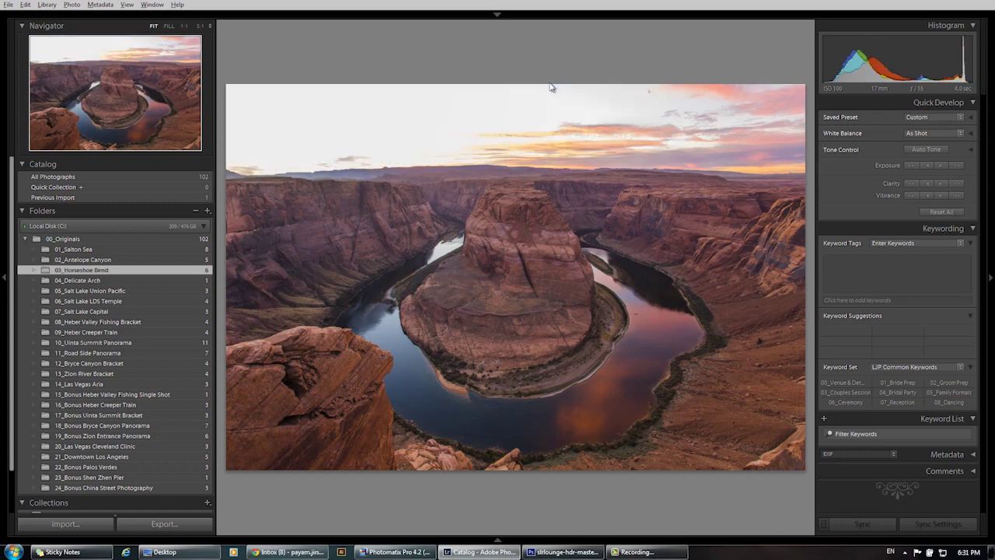
{"action": "key", "text": "i"}
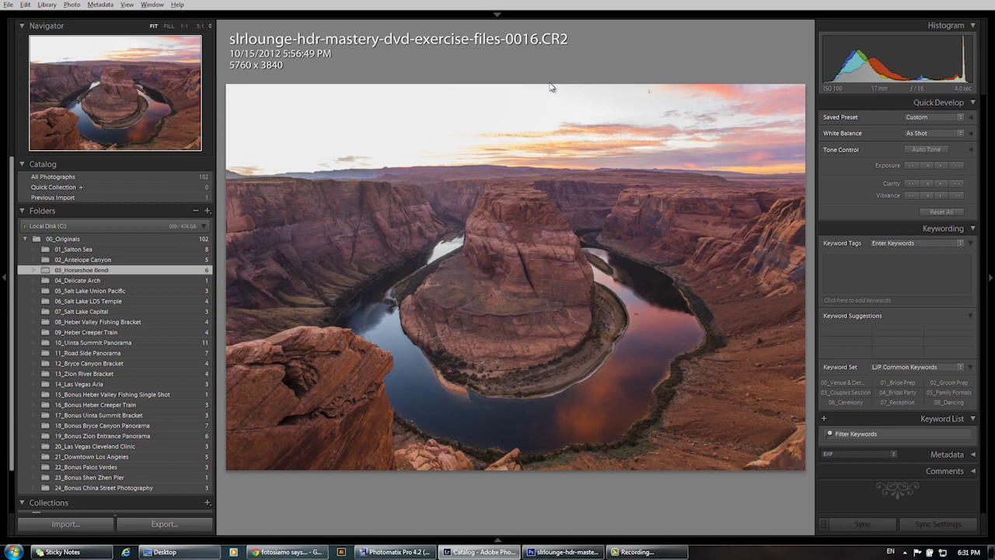
{"action": "key", "text": "Left"}
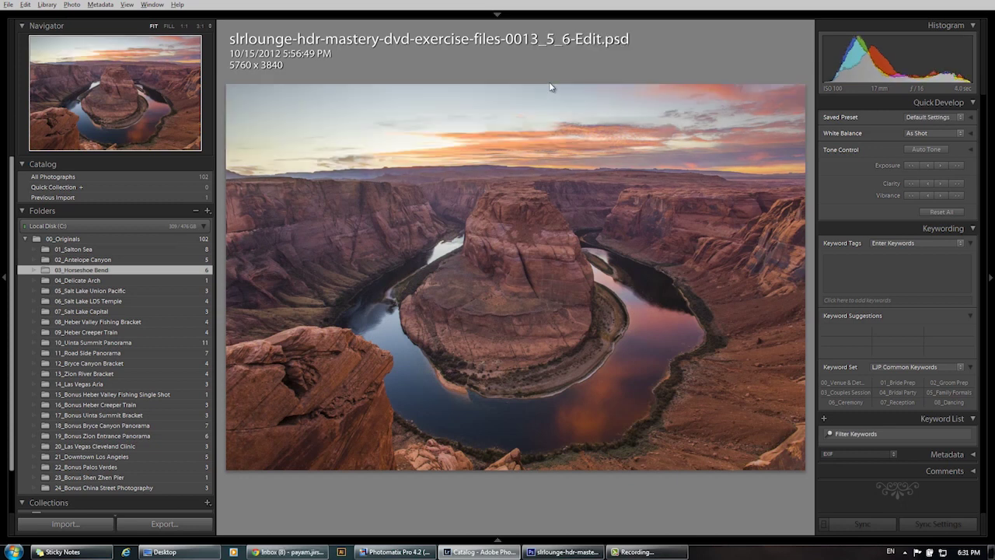
{"action": "key", "text": "Right"}
{"action": "key", "text": "Left"}
{"action": "key", "text": "Right"}
{"action": "key", "text": "Left"}
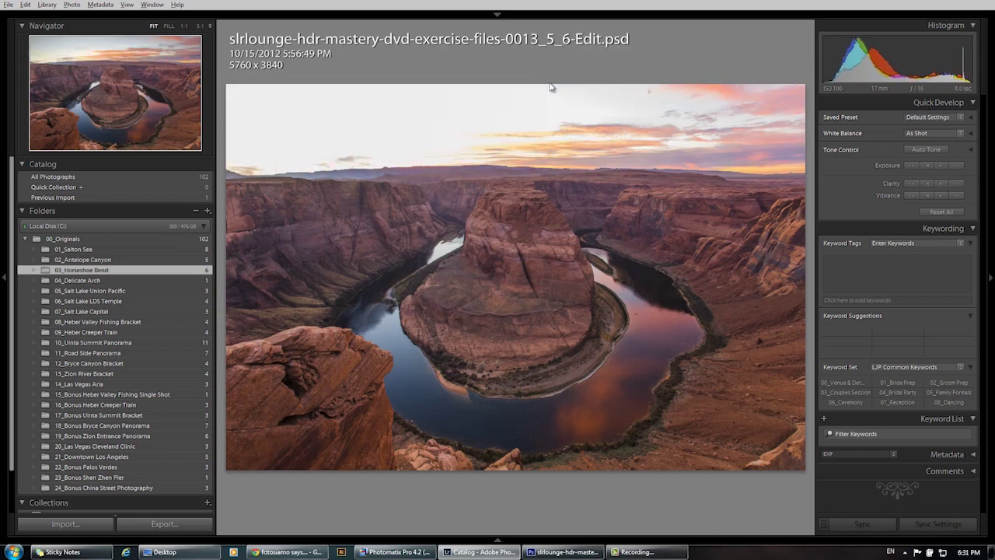
{"action": "key", "text": "Right"}
{"action": "key", "text": "Left"}
{"action": "key", "text": "Right"}
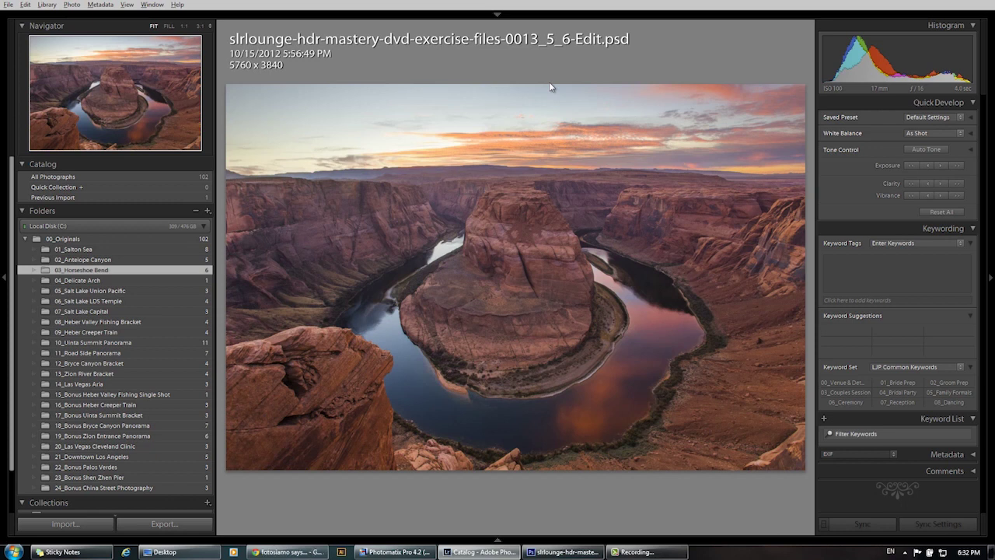
{"action": "key", "text": "i"}
{"action": "key", "text": "i"}
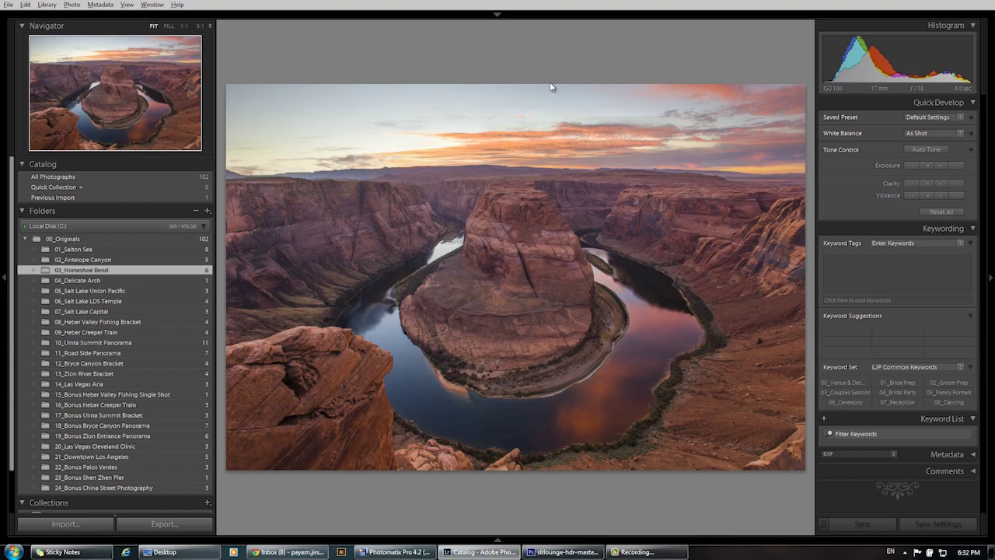
In Develop, try the 26 VL HDR Max preset, then apply 24 VL HDR Light and view at 1:1.
{"action": "key", "text": "d"}
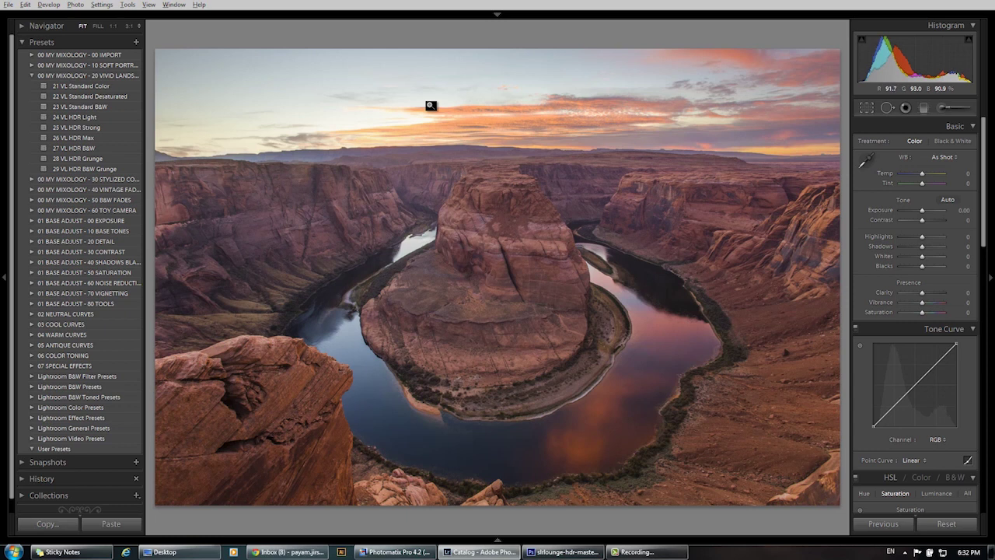
{"action": "left_click", "coordinate": [95, 137]}
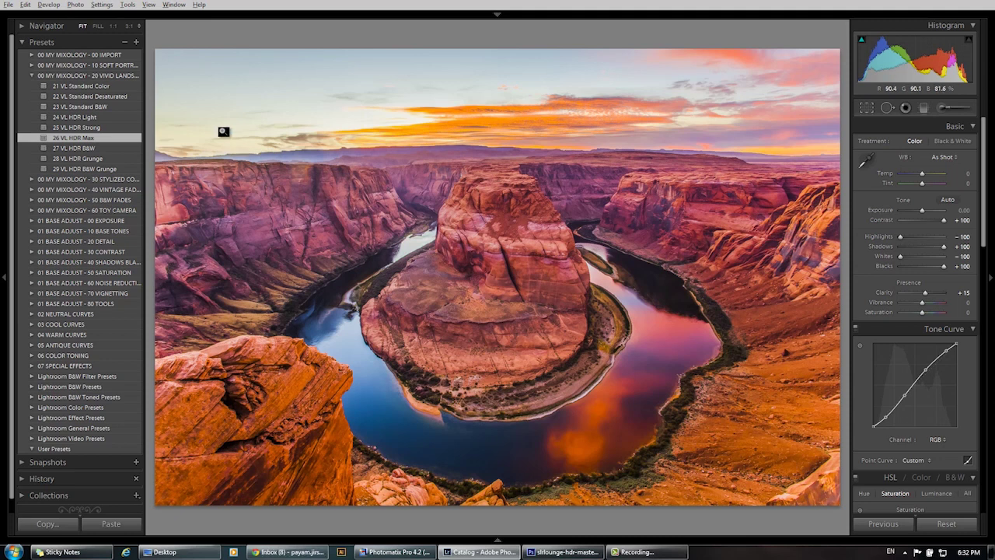
{"action": "left_click", "coordinate": [92, 117]}
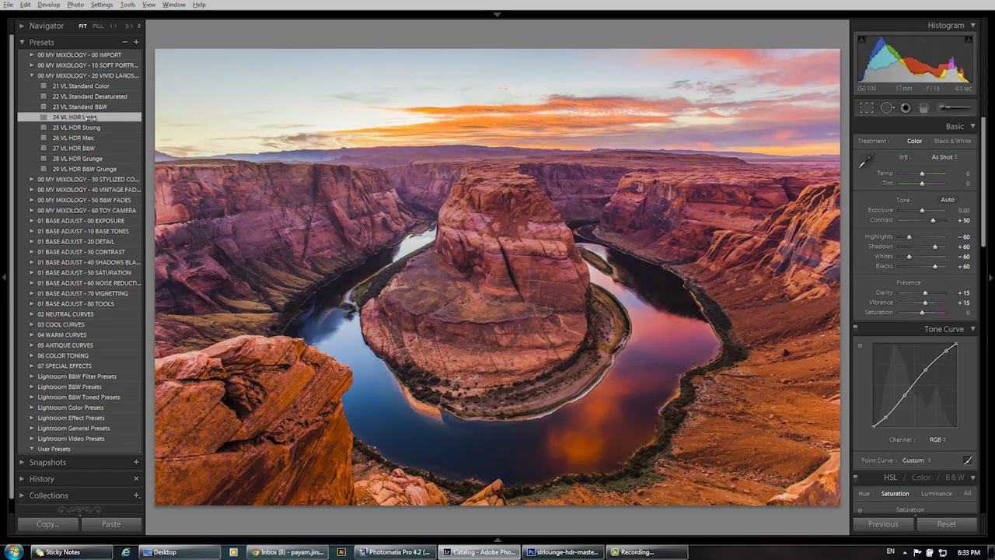
{"action": "left_click", "coordinate": [502, 196]}
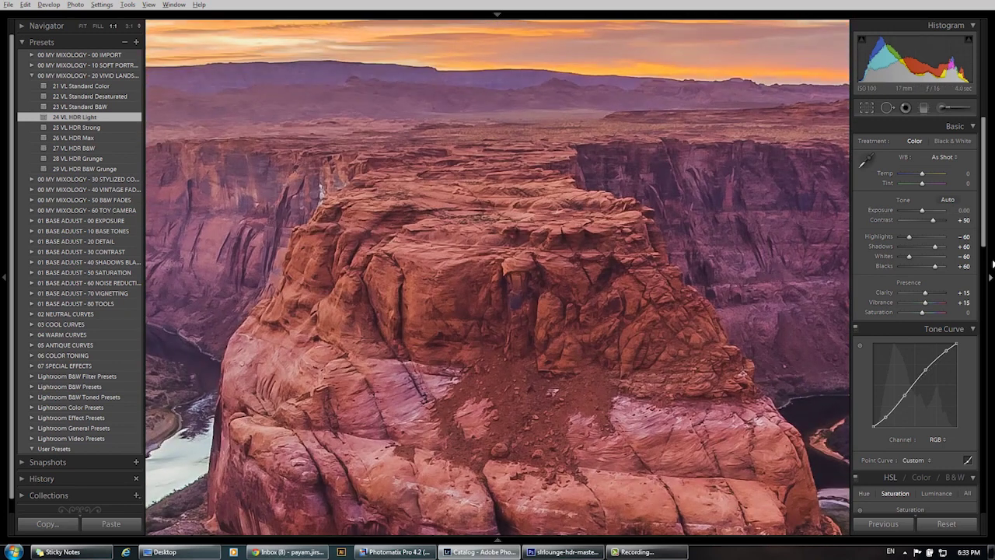
Reset Sharpening Amount, Luminance noise reduction and lens Vignetting Amount (+30) to 0, then fit the photo.
{"action": "scroll", "coordinate": [931, 284], "scroll_direction": "down", "scroll_amount": 6}
{"action": "scroll", "coordinate": [925, 289], "scroll_direction": "down", "scroll_amount": 3}
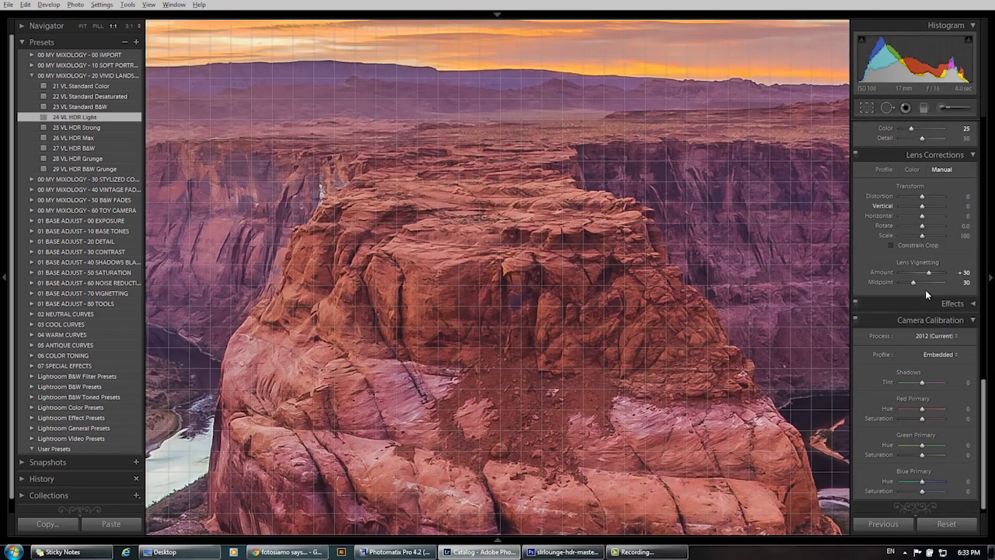
{"action": "scroll", "coordinate": [925, 289], "scroll_direction": "up", "scroll_amount": 3}
{"action": "left_click_drag", "start_coordinate": [920, 213], "coordinate": [915, 215]}
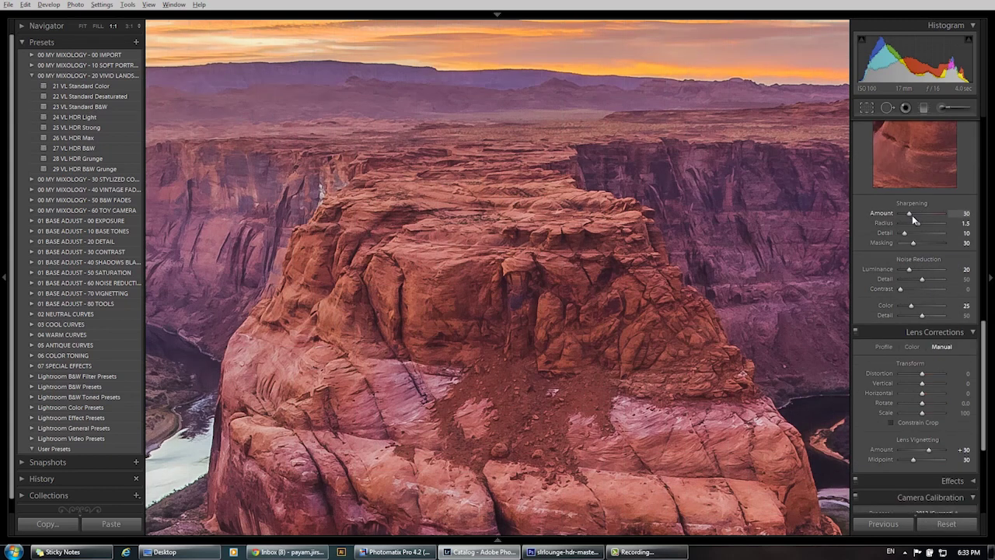
{"action": "double_click", "coordinate": [910, 214]}
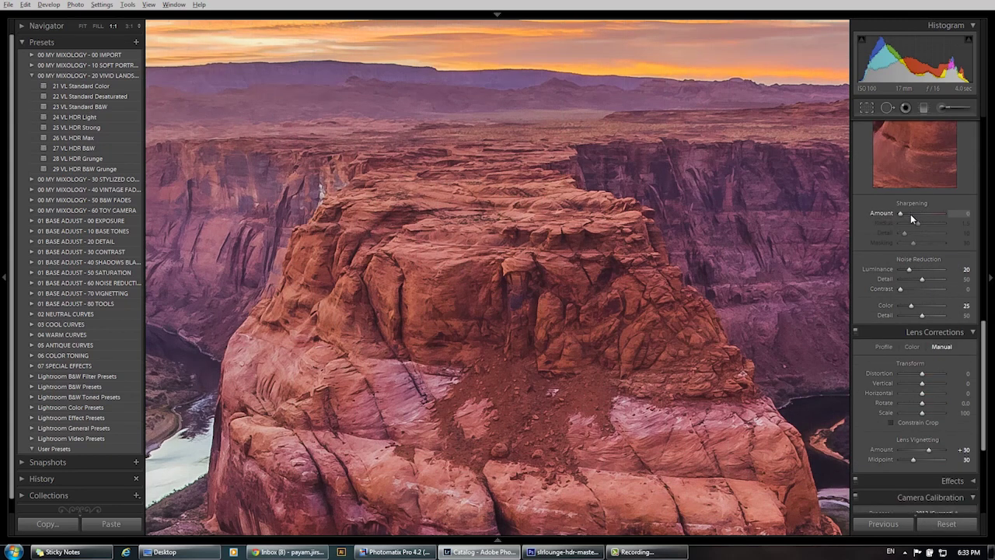
{"action": "double_click", "coordinate": [908, 270]}
{"action": "double_click", "coordinate": [929, 451]}
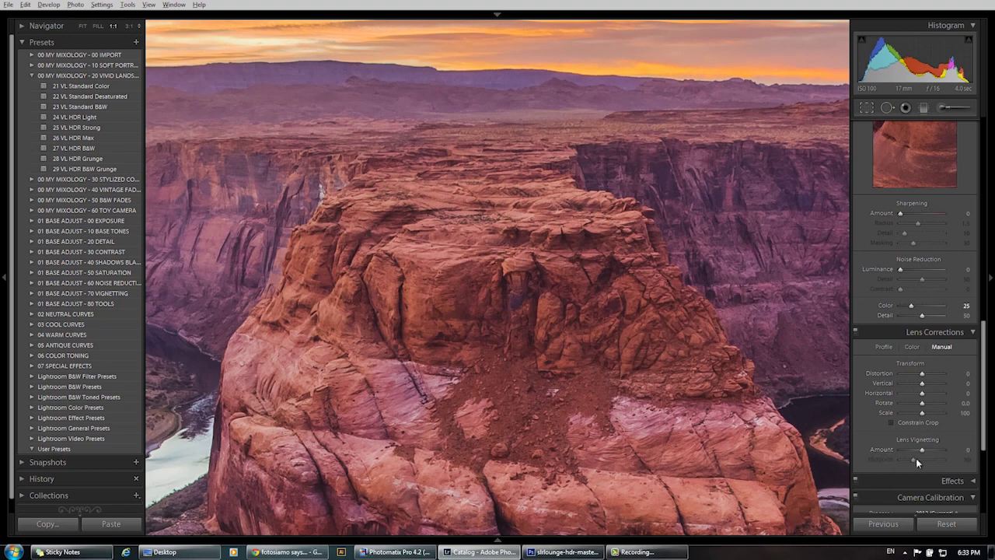
{"action": "left_click", "coordinate": [504, 261]}
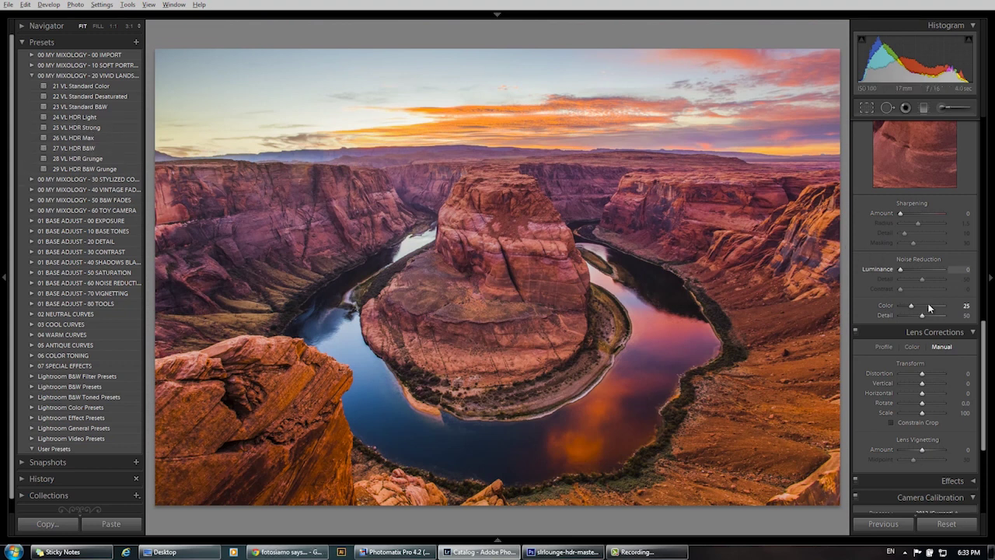
{"action": "scroll", "coordinate": [916, 311], "scroll_direction": "up", "scroll_amount": 5}
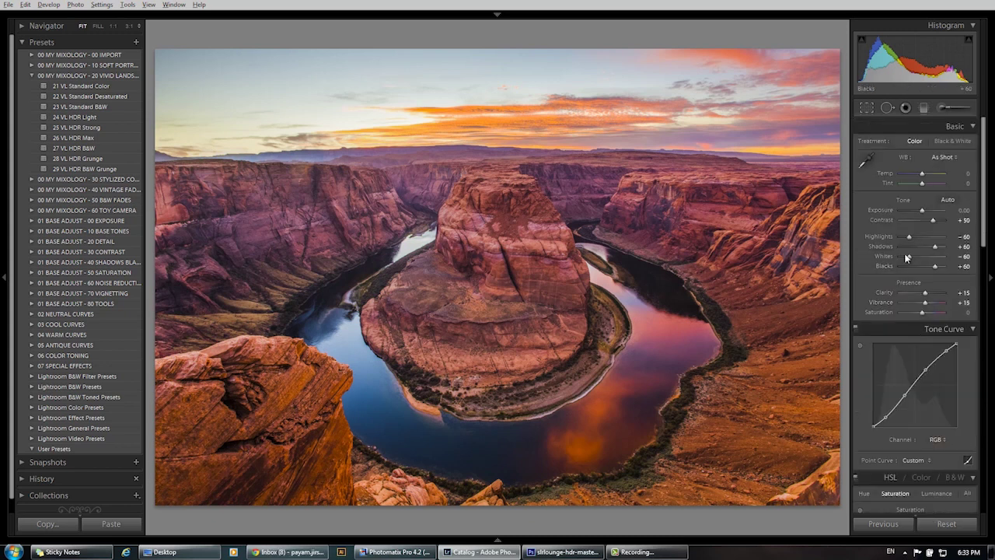
Zero Contrast and set Highlights and Whites to −80, Shadows and Blacks to +30, Clarity +20.
{"action": "double_click", "coordinate": [932, 220]}
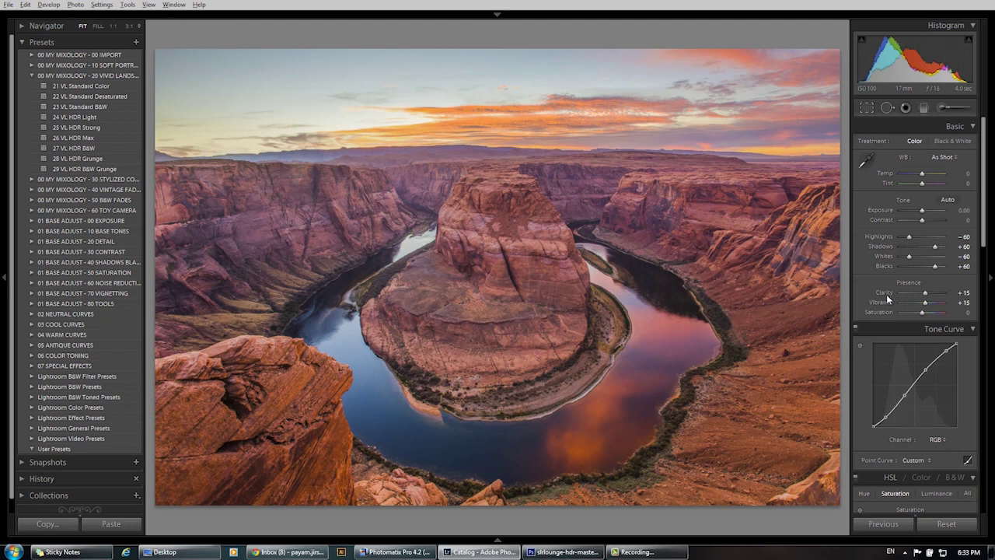
{"action": "scroll", "coordinate": [917, 242], "scroll_direction": "down", "scroll_amount": 4}
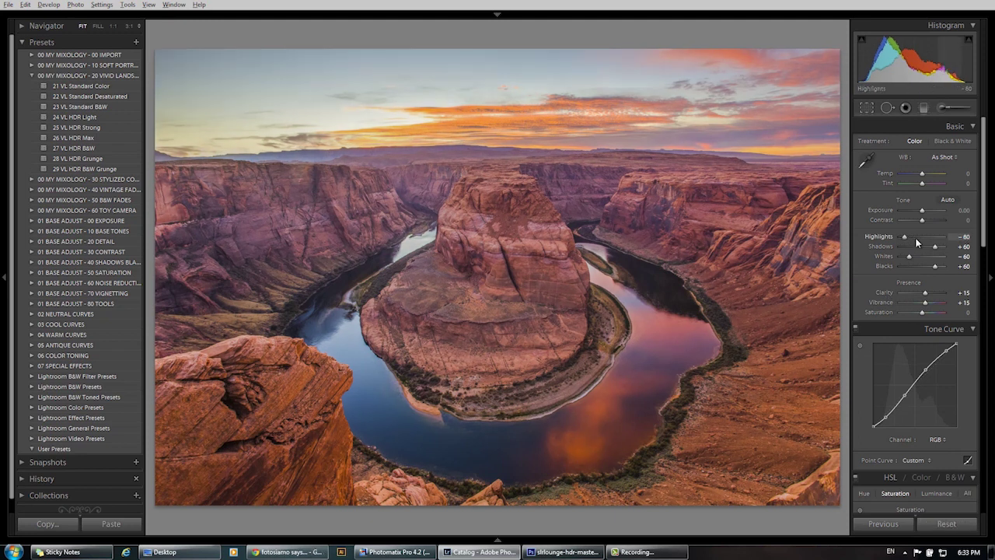
{"action": "scroll", "coordinate": [914, 258], "scroll_direction": "down", "scroll_amount": 4}
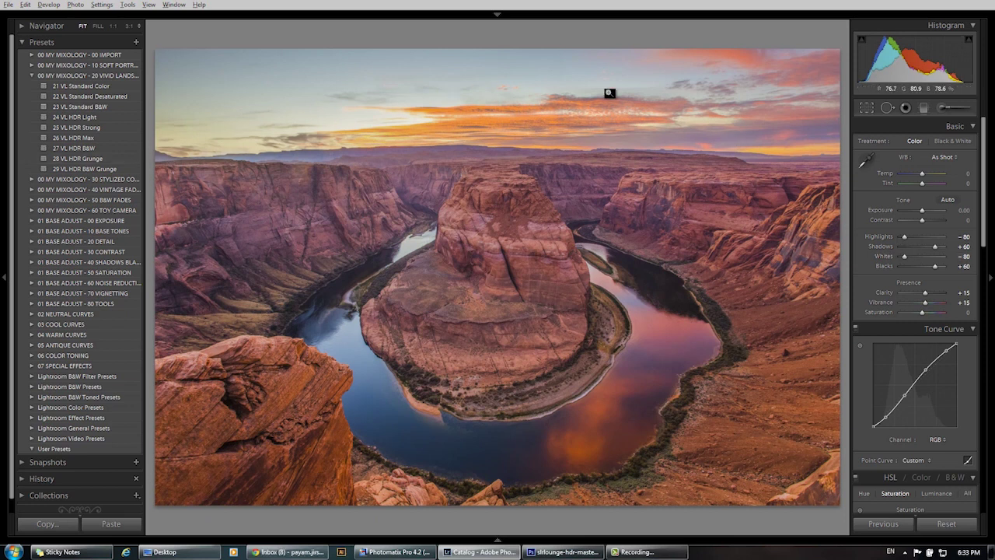
{"action": "scroll", "coordinate": [931, 246], "scroll_direction": "down", "scroll_amount": 4}
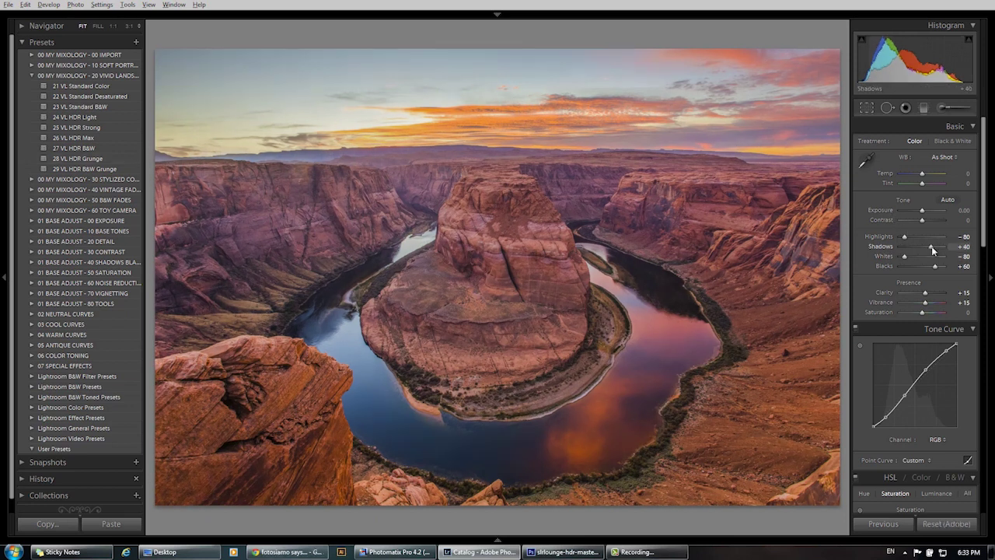
{"action": "scroll", "coordinate": [933, 267], "scroll_direction": "down", "scroll_amount": 6}
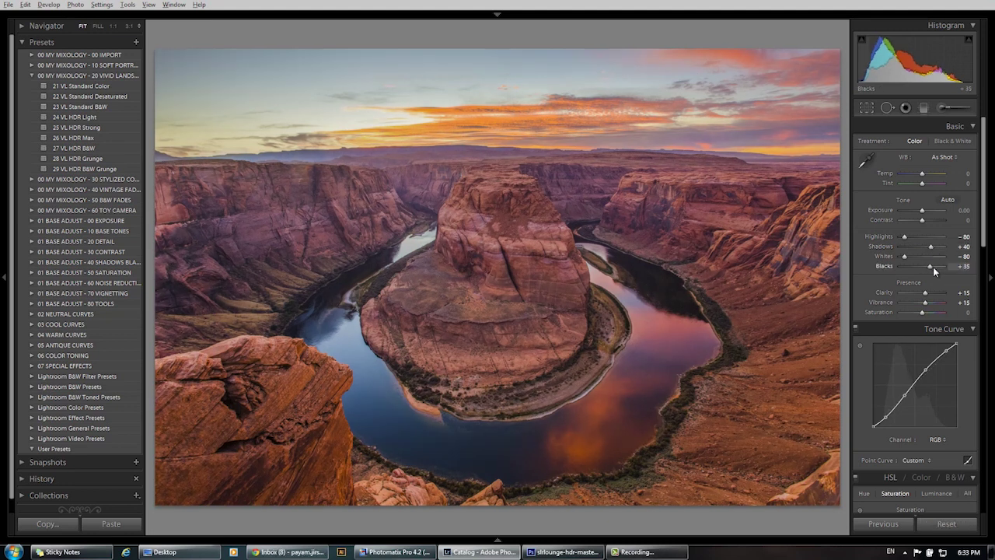
{"action": "scroll", "coordinate": [931, 249], "scroll_direction": "down", "scroll_amount": 2}
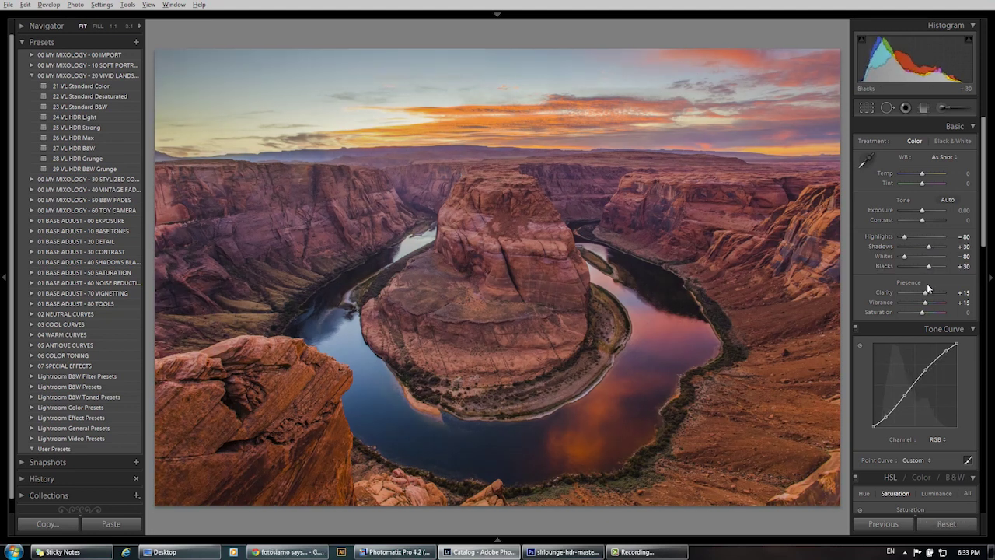
{"action": "scroll", "coordinate": [925, 300], "scroll_direction": "down", "scroll_amount": 3}
{"action": "scroll", "coordinate": [924, 295], "scroll_direction": "down", "scroll_amount": 4}
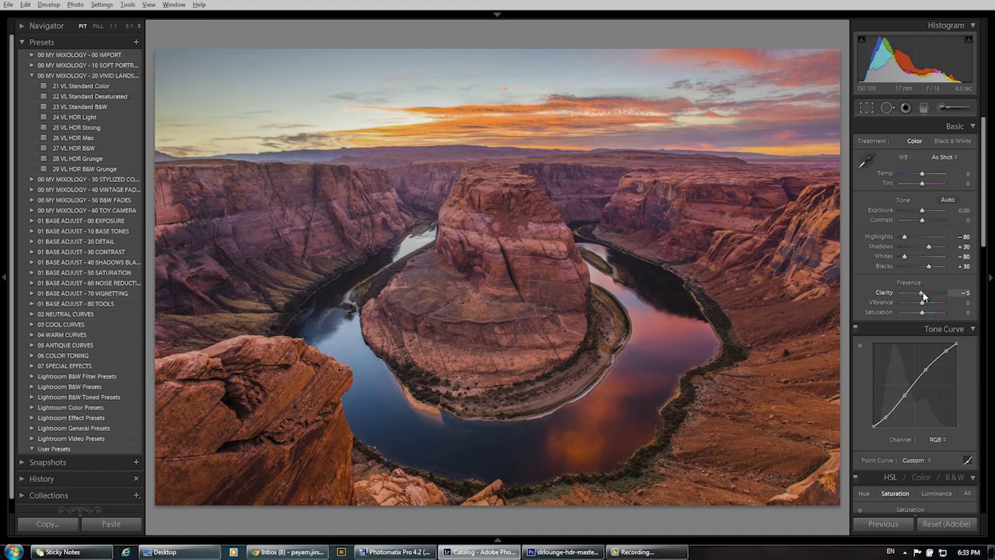
{"action": "scroll", "coordinate": [924, 295], "scroll_direction": "up", "scroll_amount": 4}
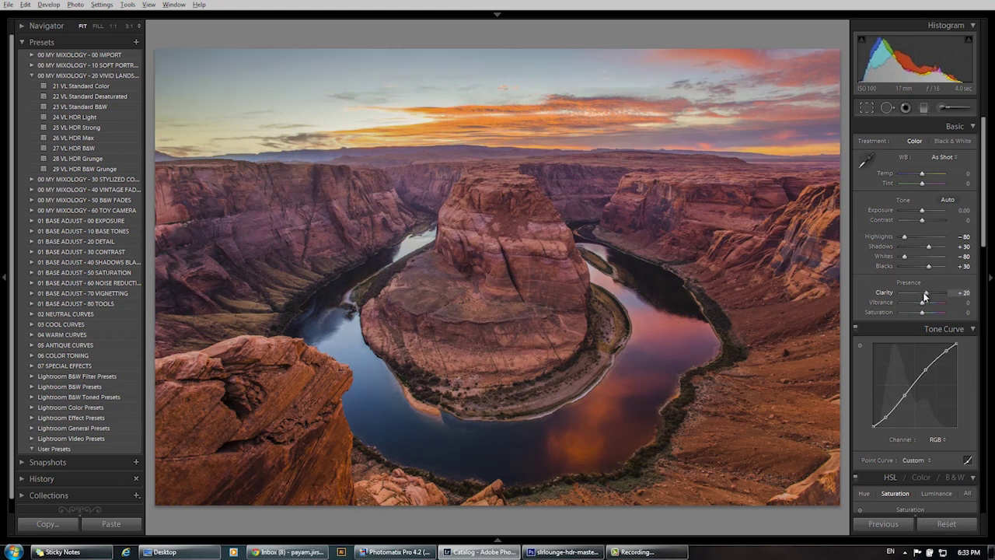
{"action": "scroll", "coordinate": [925, 211], "scroll_direction": "down", "scroll_amount": 4}
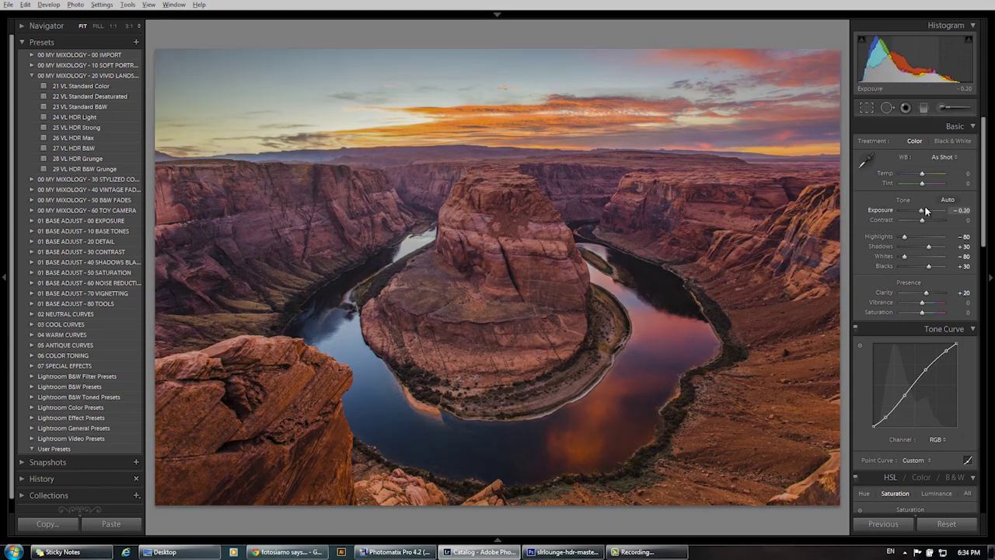
{"action": "scroll", "coordinate": [925, 210], "scroll_direction": "up", "scroll_amount": 2}
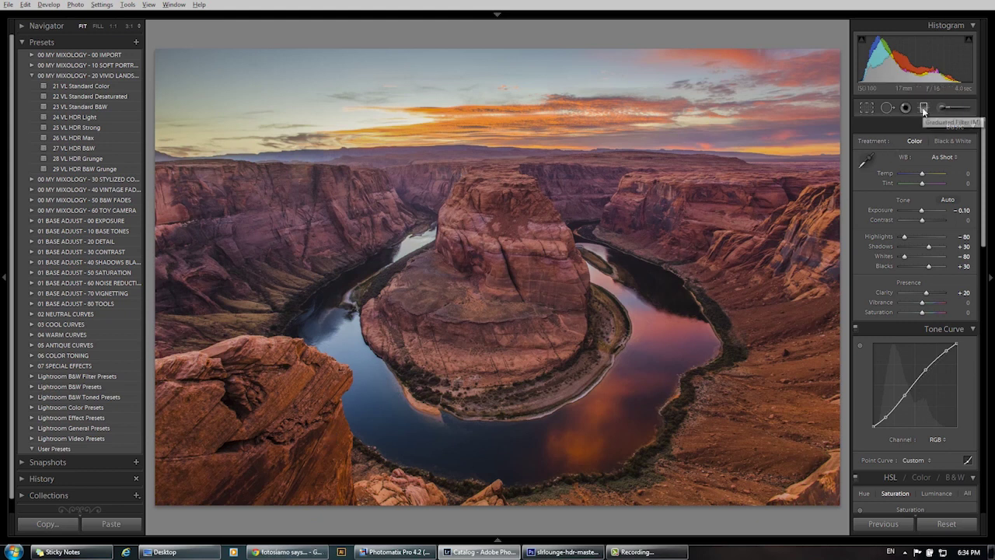
{"action": "left_click", "coordinate": [924, 108]}
Draw a Contrast-effect graduated filter up over the lower canyon and river, set to −60.
{"action": "left_click", "coordinate": [925, 144]}
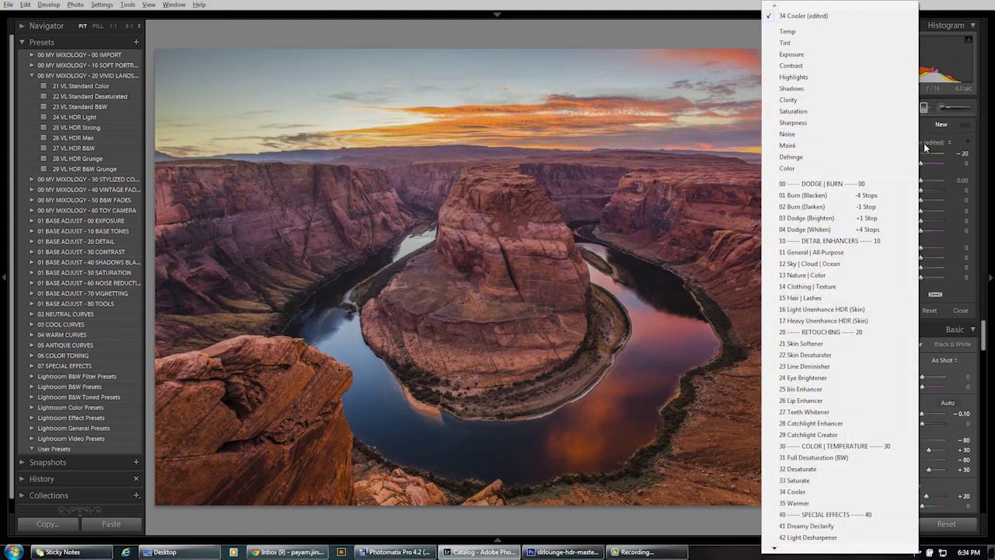
{"action": "left_click", "coordinate": [886, 65]}
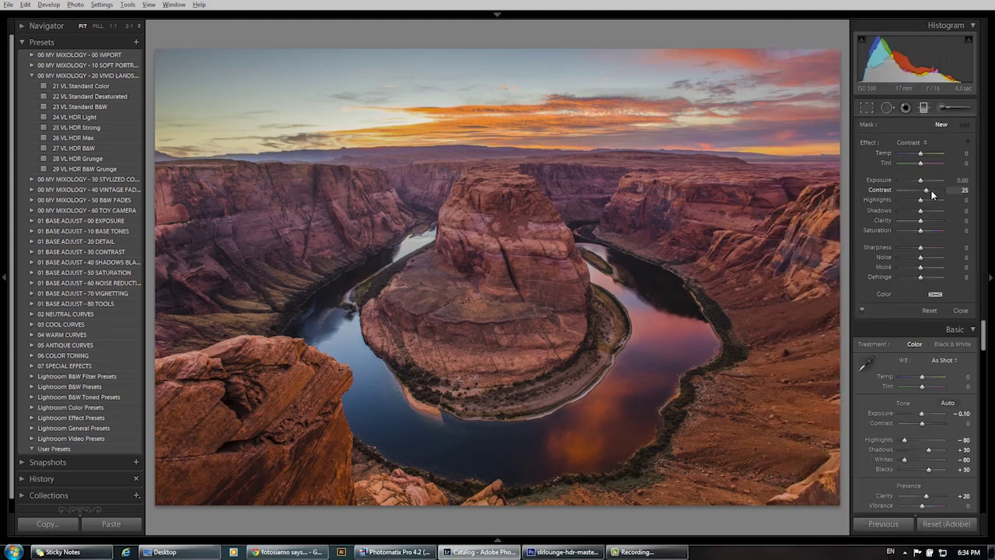
{"action": "key", "text": "Down"}
{"action": "key", "text": "Down"}
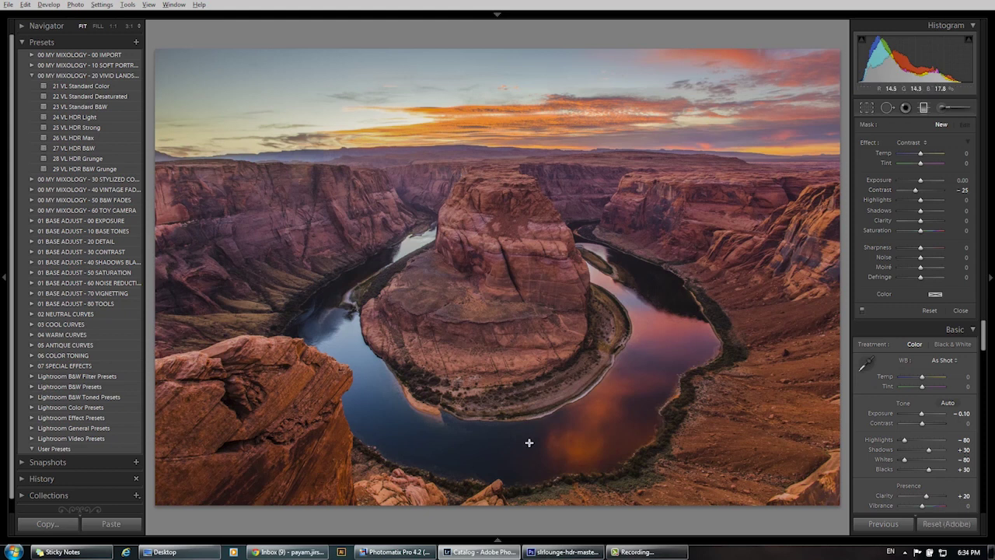
{"action": "left_click_drag", "start_coordinate": [506, 498], "coordinate": [530, 267]}
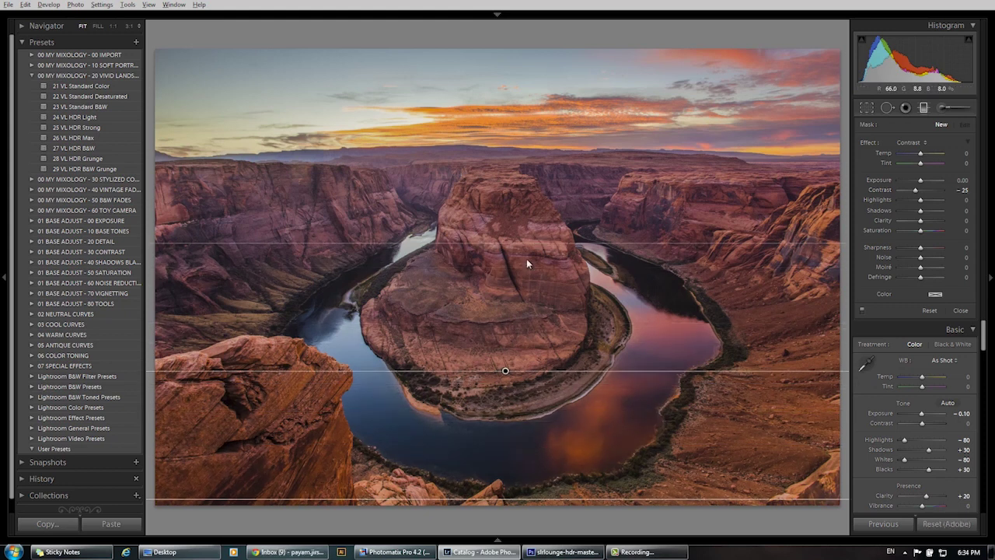
{"action": "key", "text": "h"}
{"action": "left_click_drag", "start_coordinate": [504, 483], "coordinate": [508, 209]}
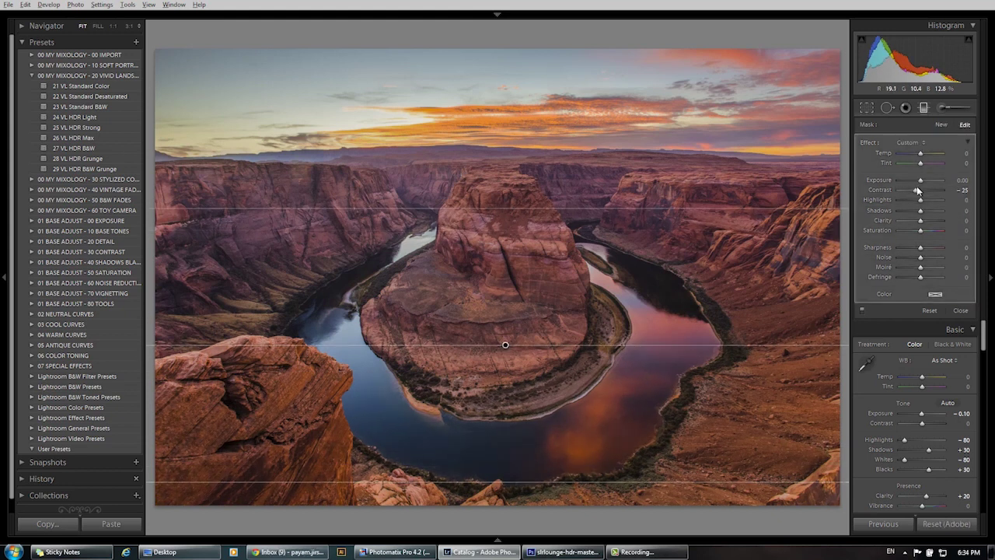
{"action": "left_click_drag", "start_coordinate": [918, 194], "coordinate": [916, 194]}
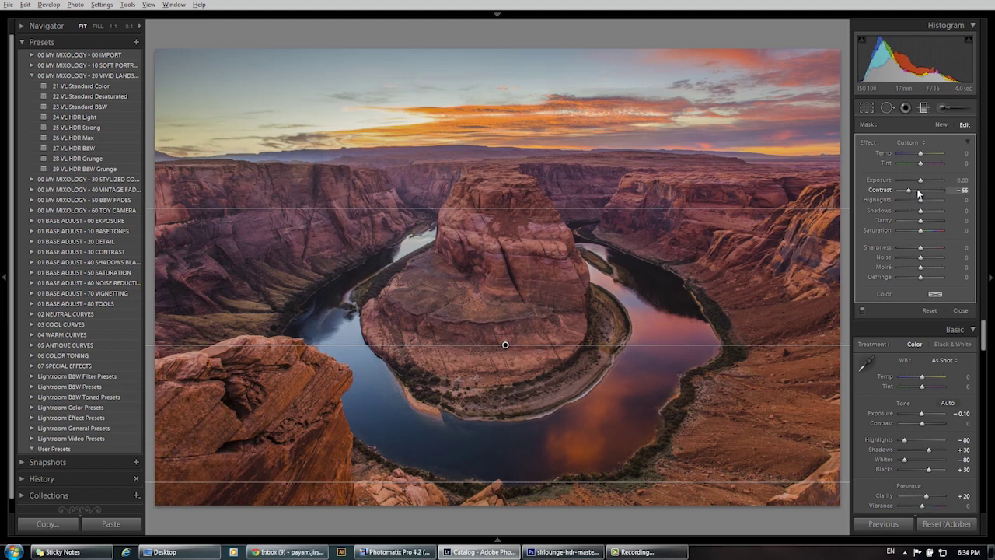
{"action": "key", "text": "Down"}
{"action": "key", "text": "Down"}
{"action": "left_click_drag", "start_coordinate": [918, 194], "coordinate": [920, 194]}
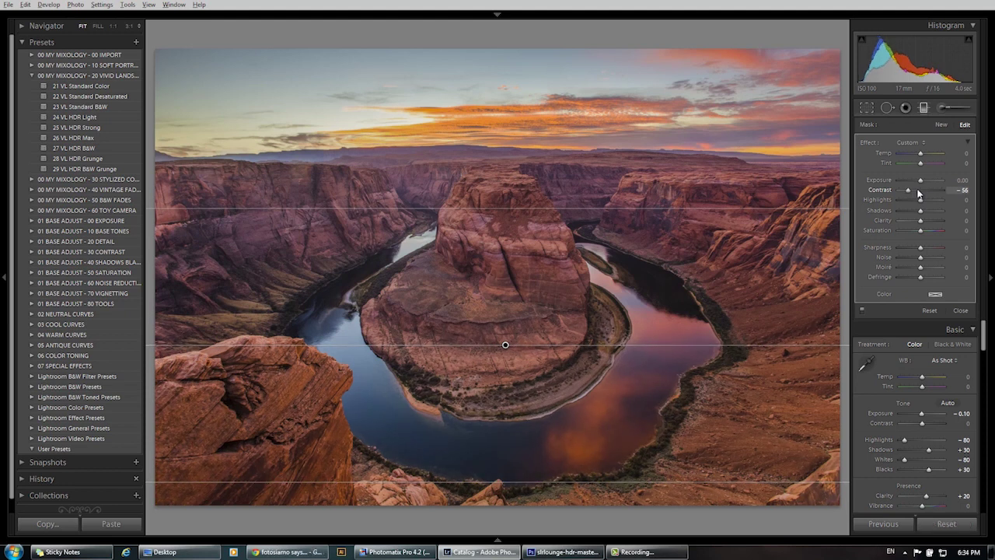
{"action": "left_click_drag", "start_coordinate": [920, 193], "coordinate": [916, 194]}
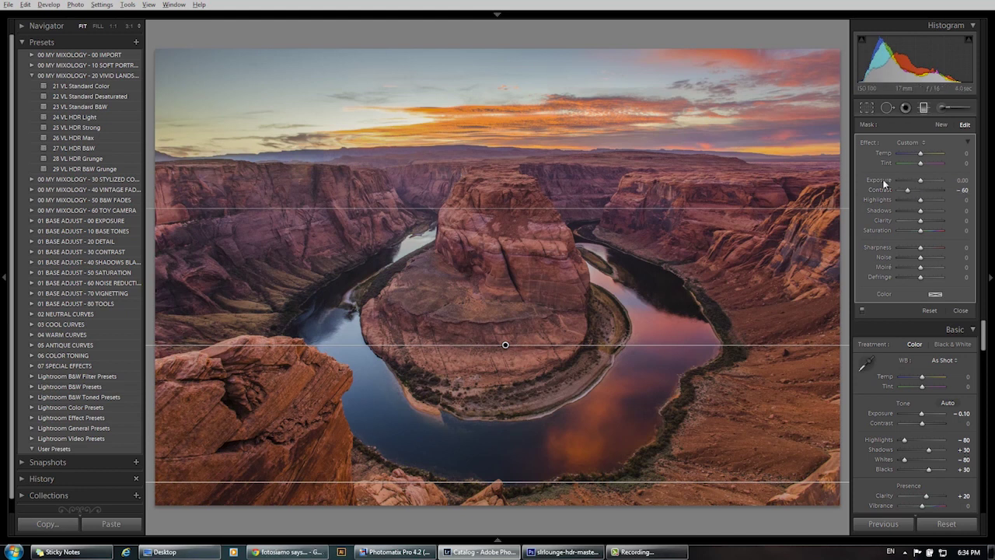
{"action": "left_click", "coordinate": [923, 108]}
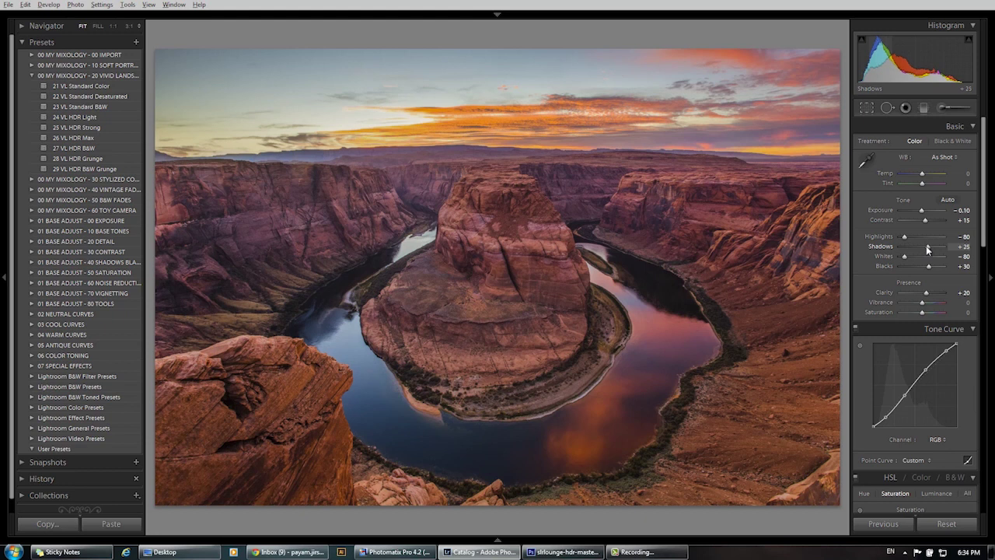
Lower Blacks to +25, push Clarity up to +100, then bring it back to +30.
{"action": "left_click_drag", "start_coordinate": [927, 266], "coordinate": [924, 270]}
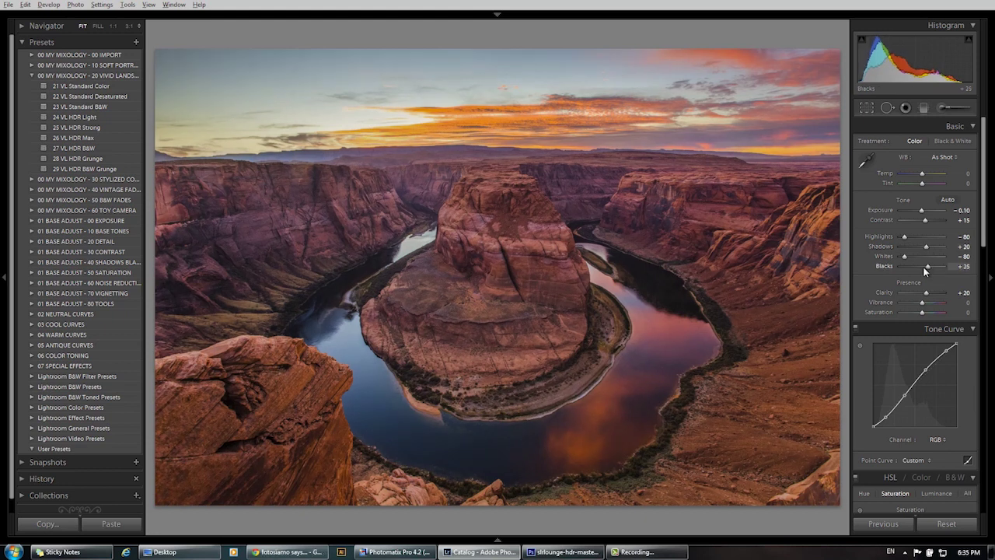
{"action": "key", "text": "Down"}
{"action": "key", "text": "Up"}
{"action": "key", "text": "Up"}
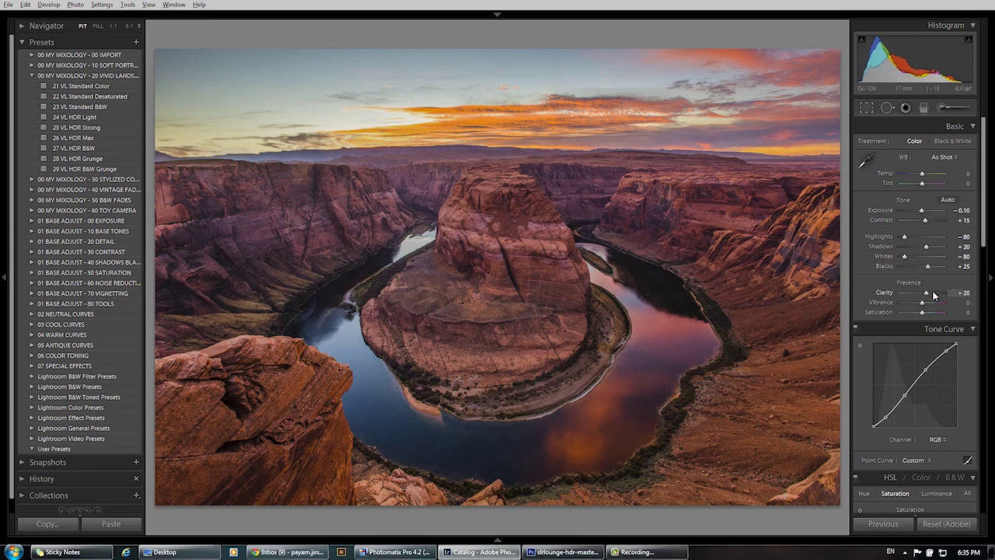
{"action": "key", "text": "shift+Up"}
{"action": "key", "text": "shift+Up"}
{"action": "key", "text": "shift+Up"}
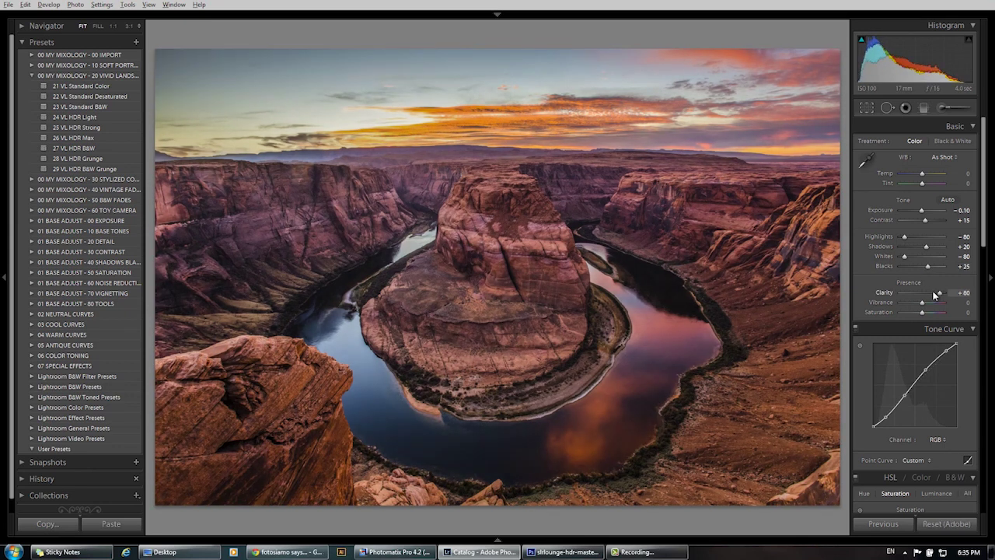
{"action": "key", "text": "shift+Up"}
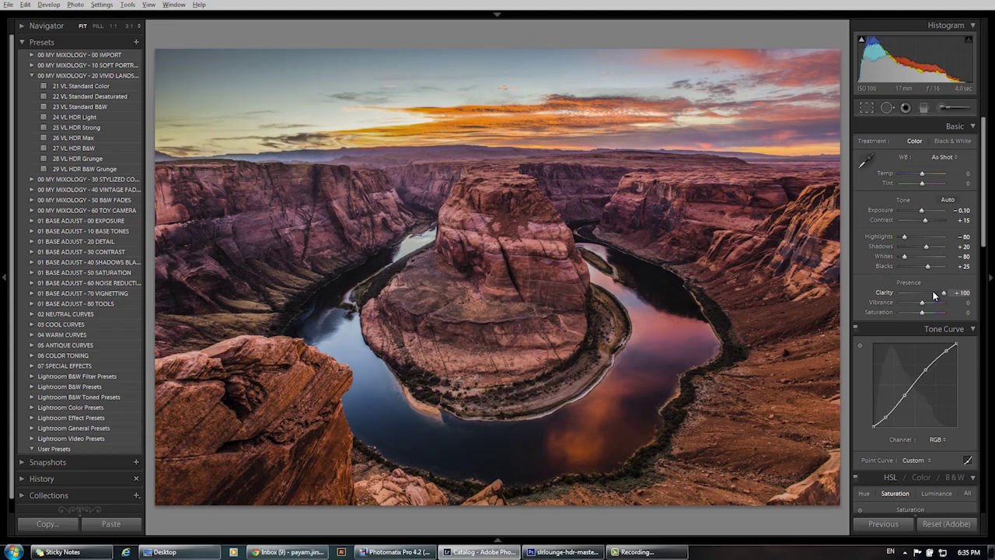
{"action": "key", "text": "shift+Down"}
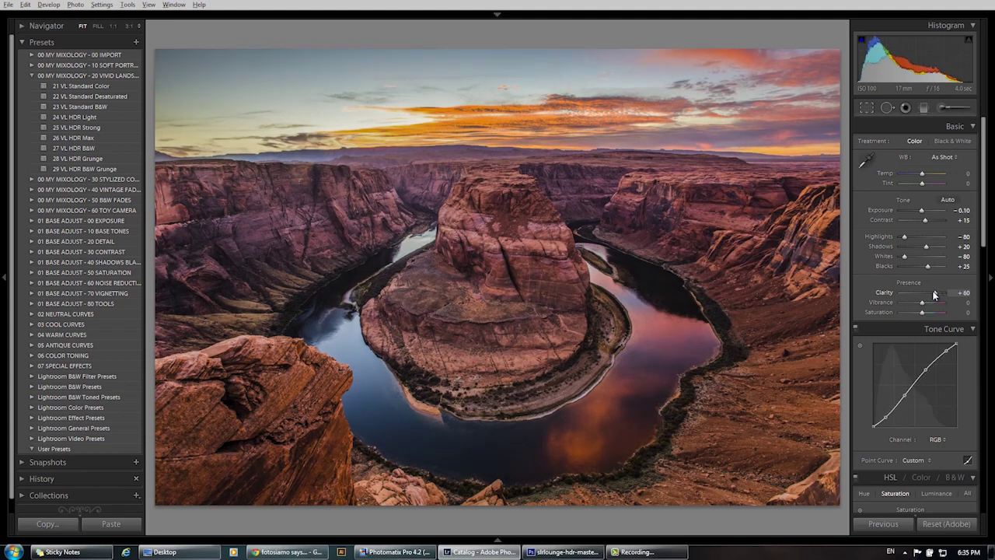
{"action": "key", "text": "shift+Down"}
{"action": "key", "text": "Down"}
{"action": "key", "text": "Down"}
{"action": "key", "text": "Down"}
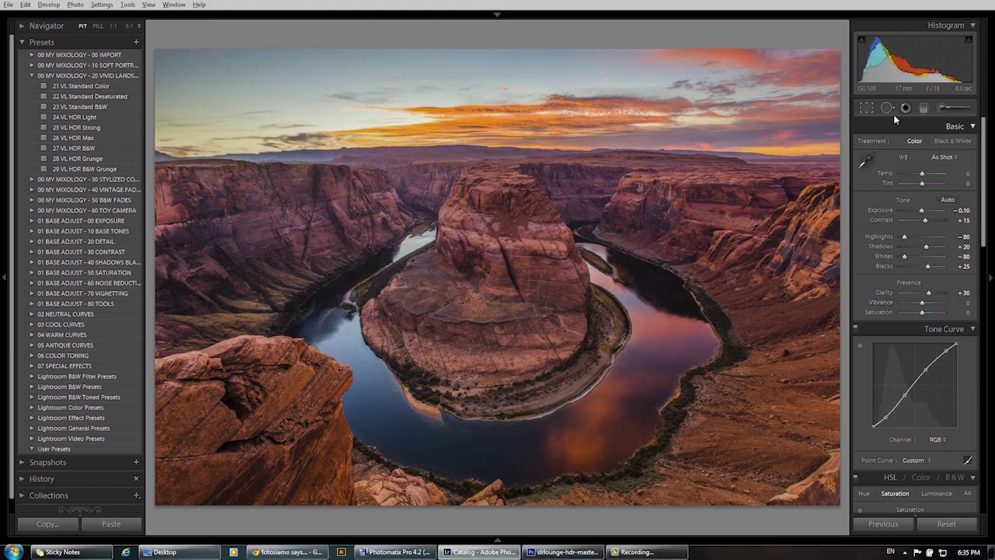
Draw a level graduated filter down over the sky using the 12 Sky | Cloud | Ocean effect.
{"action": "left_click", "coordinate": [924, 108]}
{"action": "left_click", "coordinate": [915, 144]}
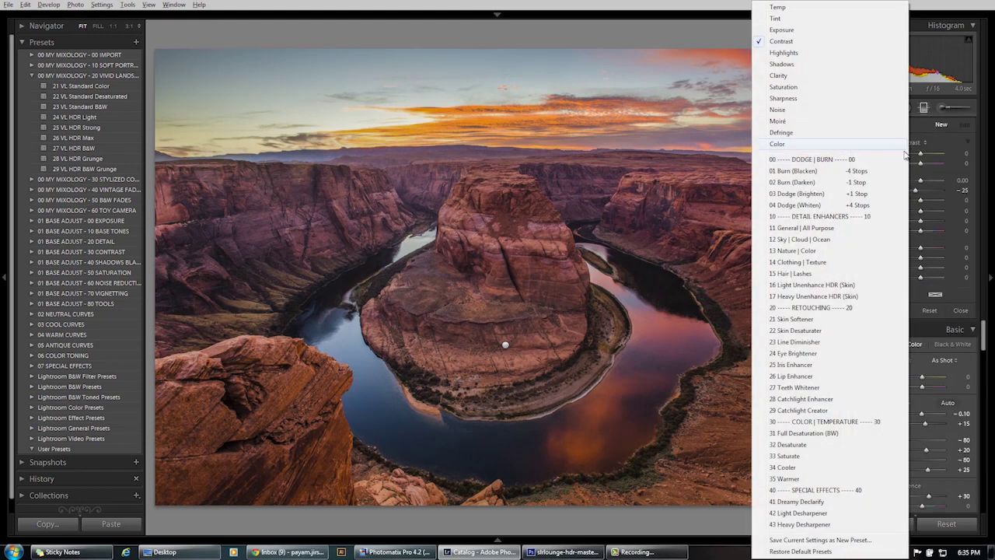
{"action": "left_click", "coordinate": [863, 241]}
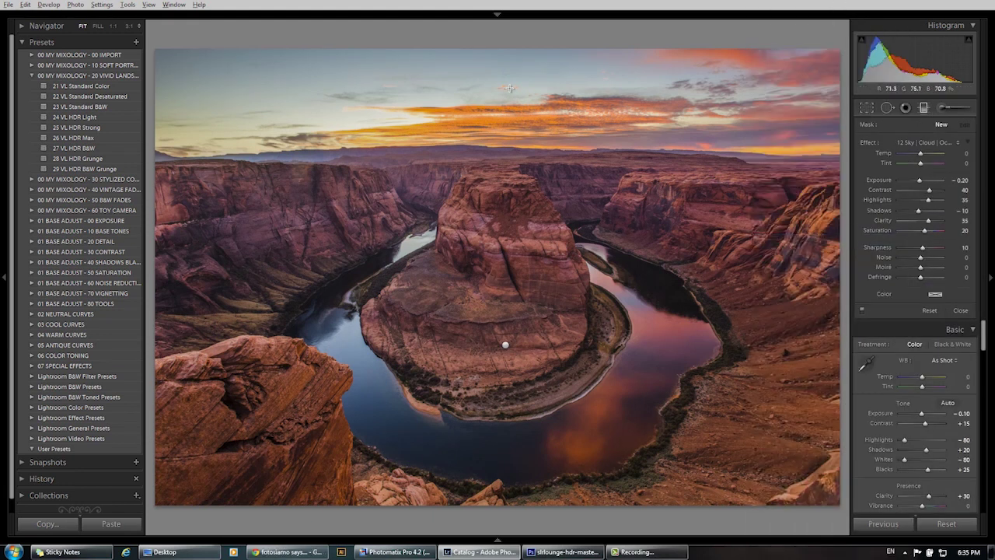
{"action": "key", "text": "shift"}
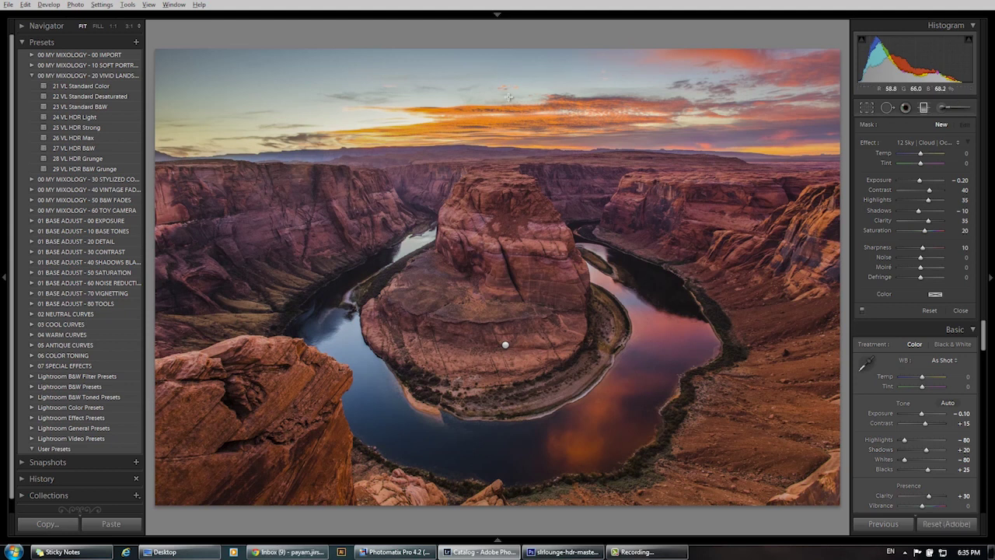
{"action": "left_click_drag", "start_coordinate": [508, 97], "coordinate": [519, 194]}
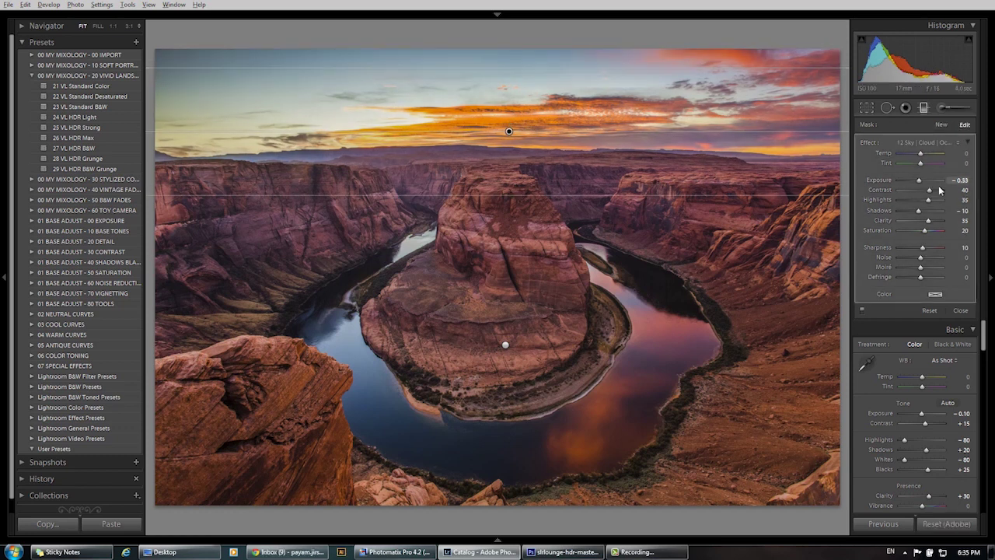
Soften the sky filter to Exposure −0.33, Contrast 10, Highlights 10, with no extra sharpening.
{"action": "left_click_drag", "start_coordinate": [939, 190], "coordinate": [923, 221]}
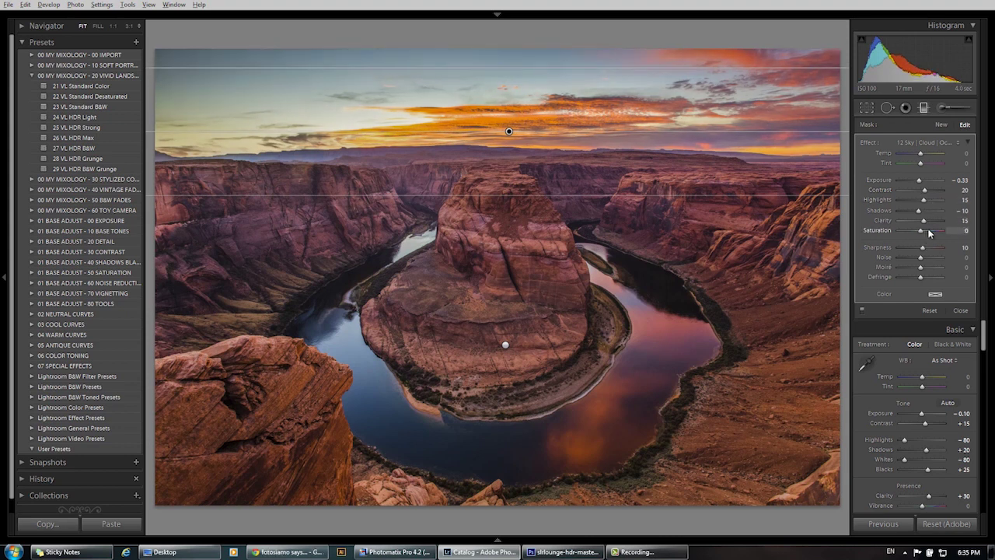
{"action": "left_click_drag", "start_coordinate": [936, 192], "coordinate": [933, 192]}
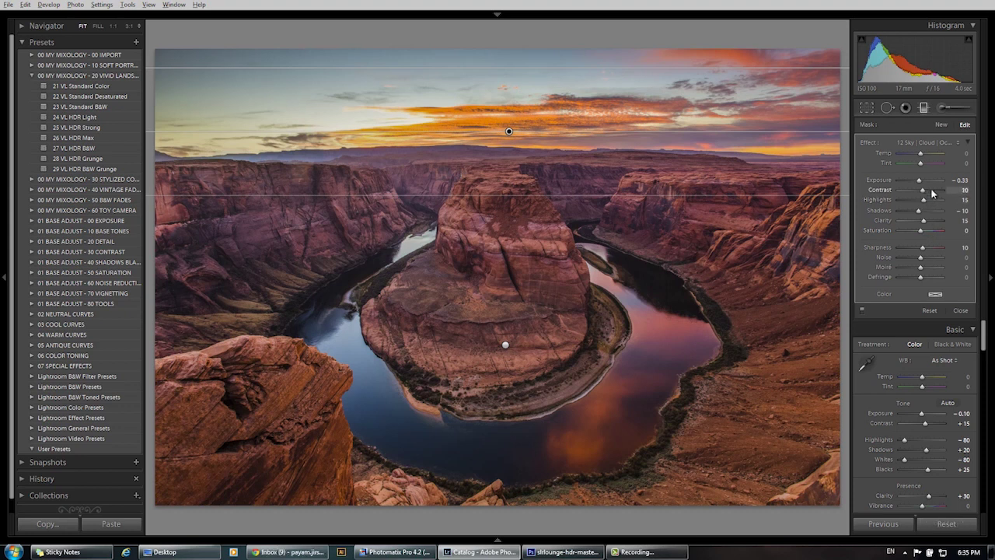
{"action": "key", "text": "Down"}
{"action": "key", "text": "Down"}
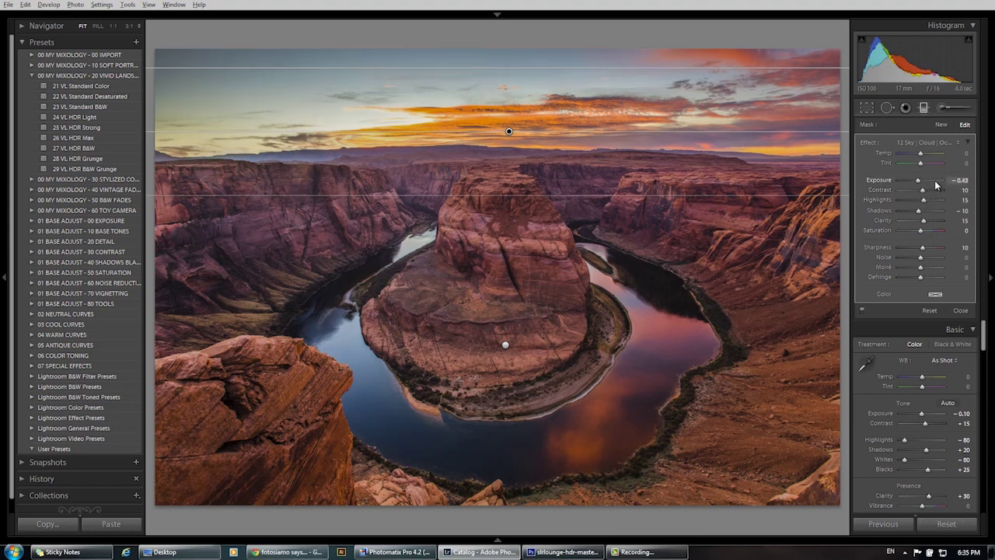
{"action": "key", "text": "Down"}
{"action": "key", "text": "Down"}
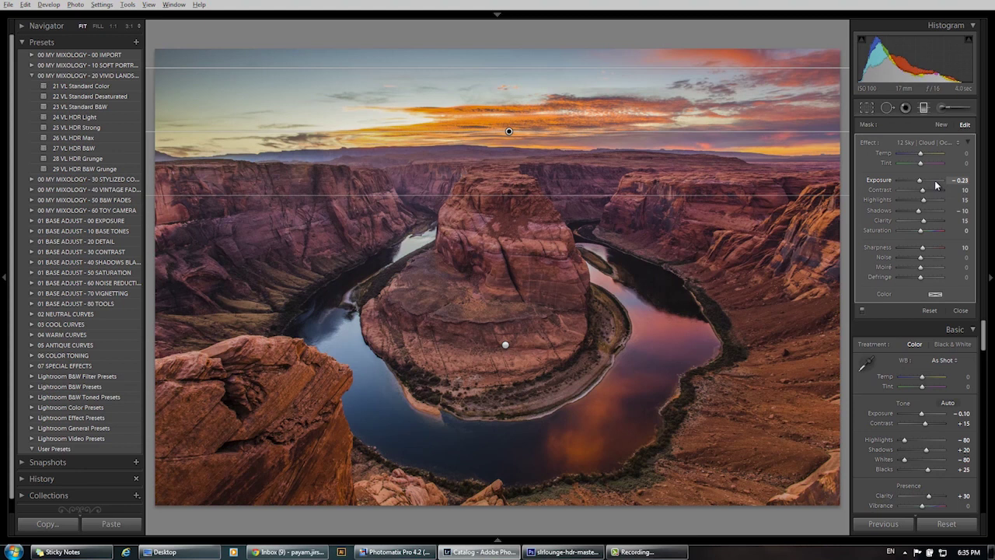
{"action": "key", "text": "Down"}
{"action": "key", "text": "Down"}
{"action": "key", "text": "Down"}
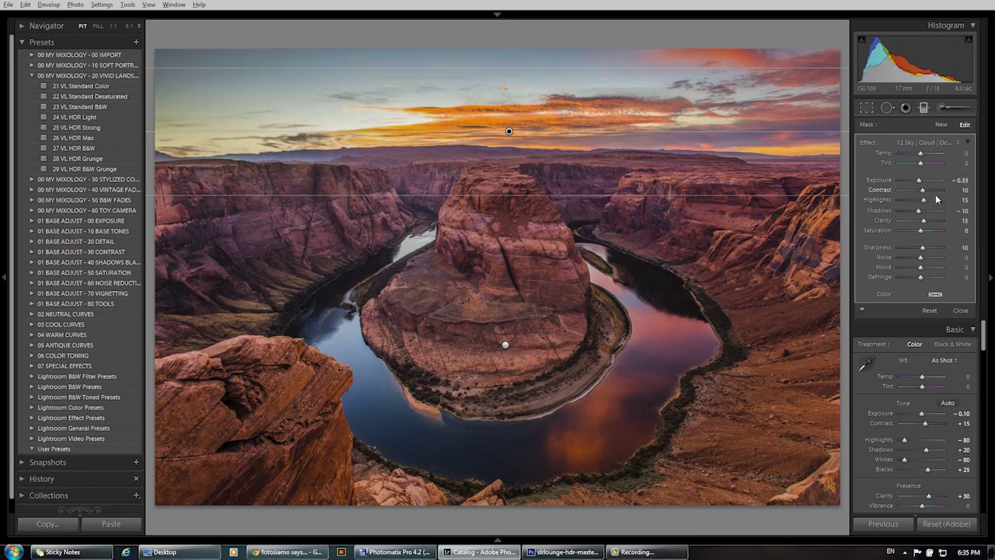
{"action": "key", "text": "Down"}
{"action": "key", "text": "Down"}
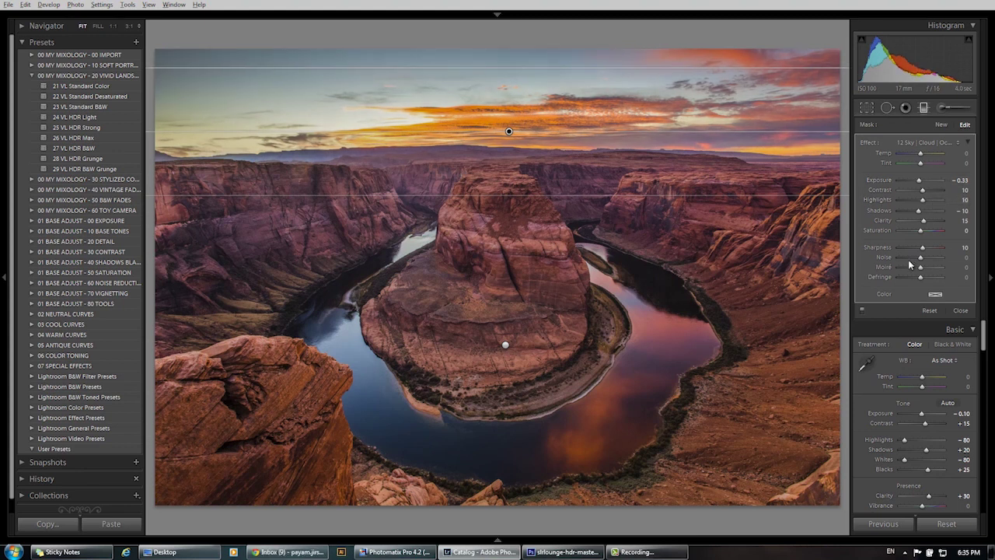
{"action": "key", "text": "shift+Down"}
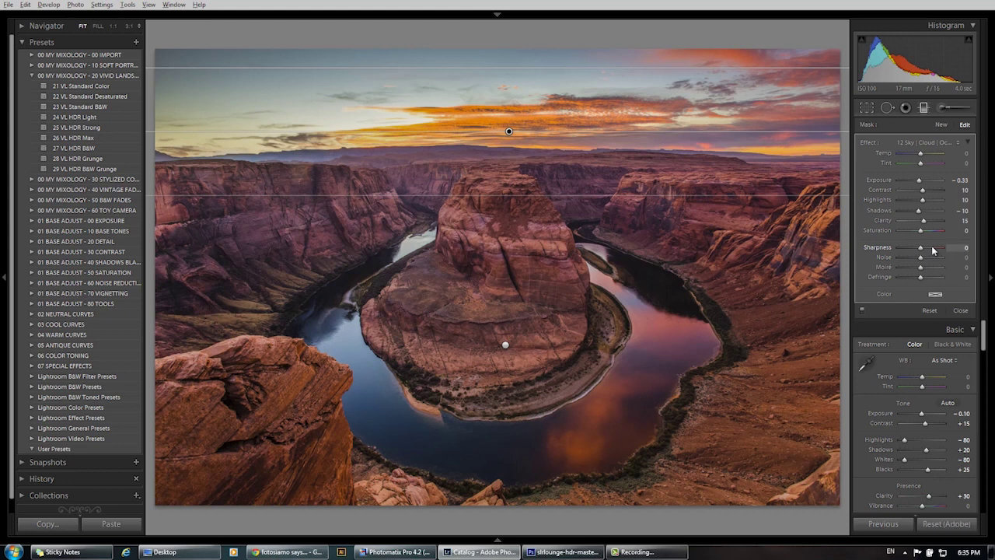
Close the sky filter and inspect the sunset clouds at 1:1, then return to Fit.
{"action": "left_click", "coordinate": [923, 107]}
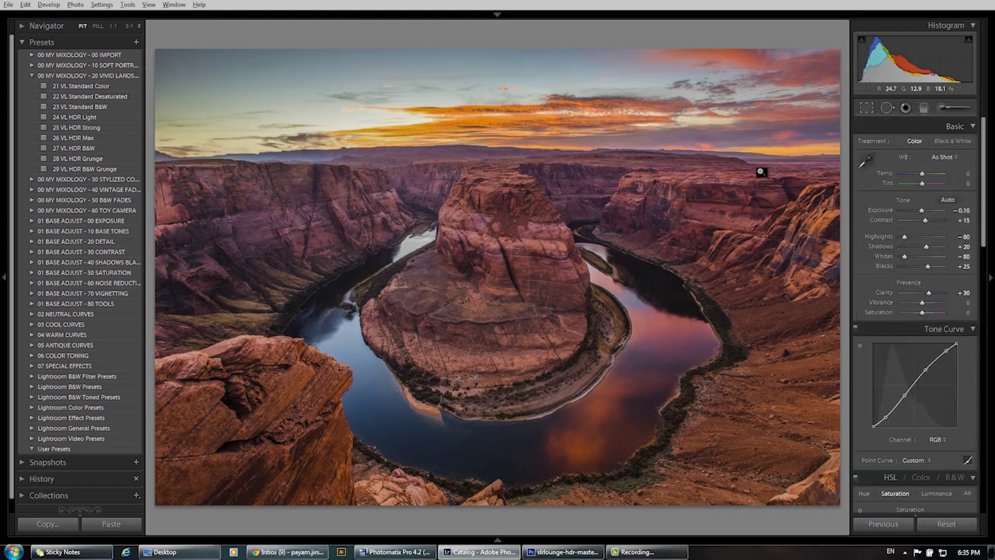
{"action": "left_click", "coordinate": [761, 171]}
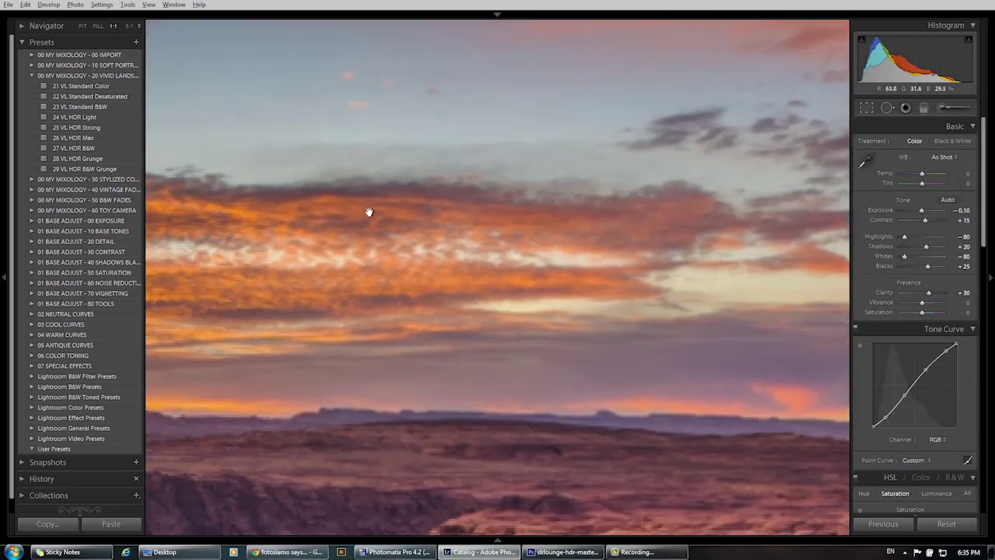
{"action": "left_click_drag", "start_coordinate": [369, 212], "coordinate": [508, 222]}
{"action": "left_click_drag", "start_coordinate": [407, 222], "coordinate": [708, 252]}
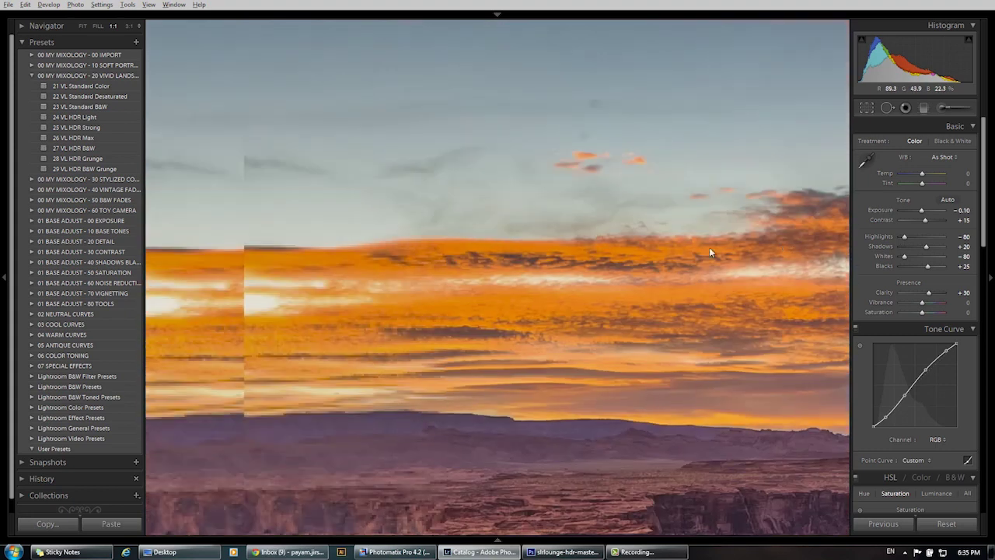
{"action": "left_click_drag", "start_coordinate": [466, 262], "coordinate": [689, 251]}
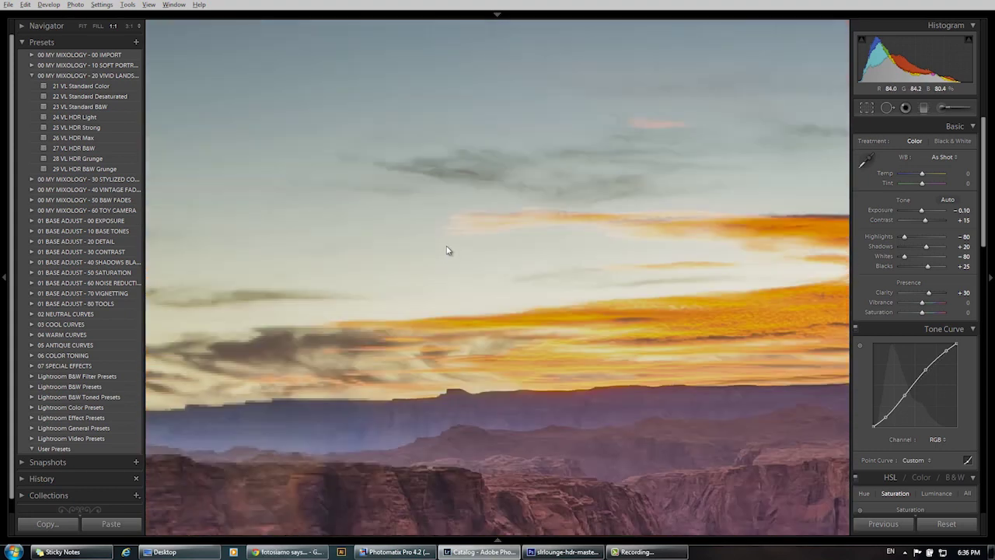
{"action": "left_click", "coordinate": [448, 249]}
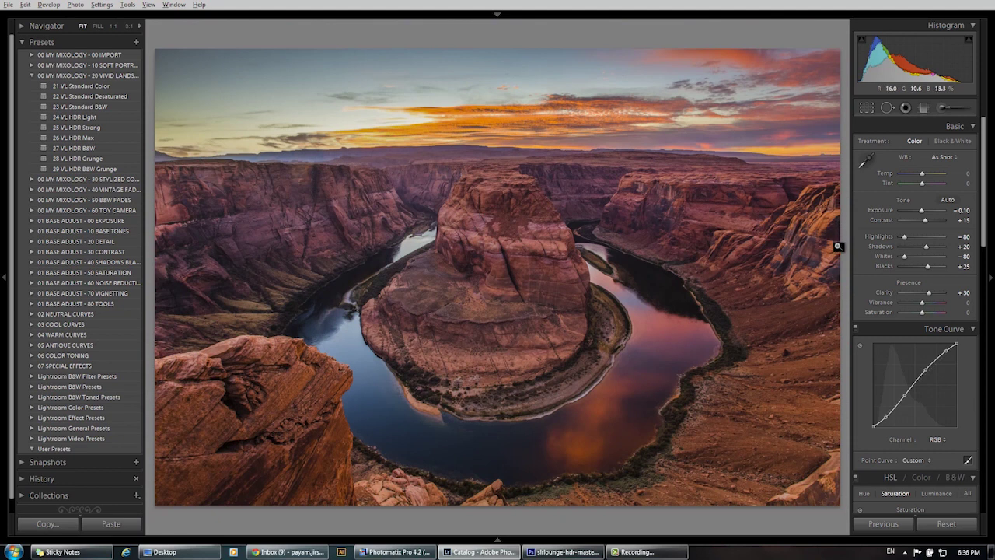
Add a lens vignette with Amount −10 and Midpoint 15.
{"action": "scroll", "coordinate": [914, 266], "scroll_direction": "down", "scroll_amount": 15}
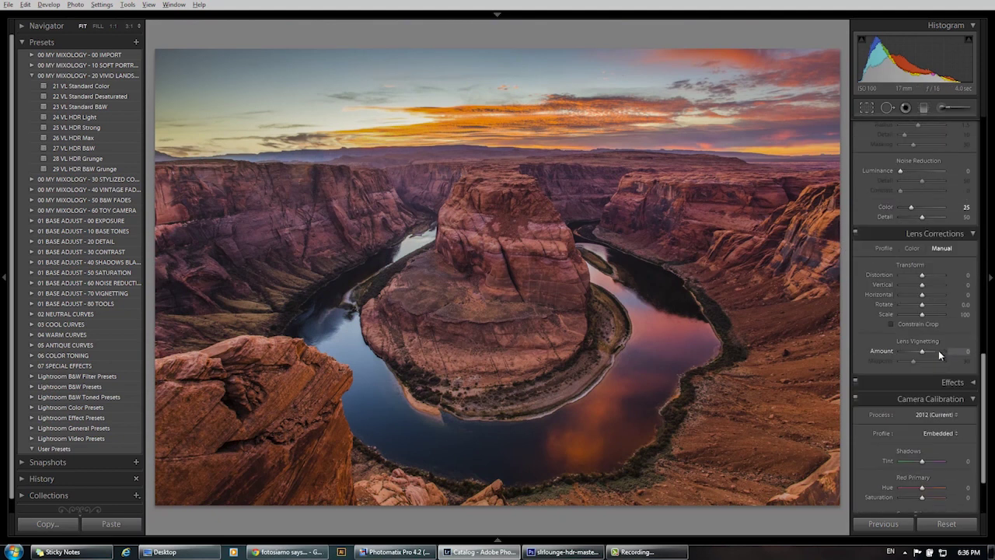
{"action": "left_click_drag", "start_coordinate": [941, 355], "coordinate": [928, 355]}
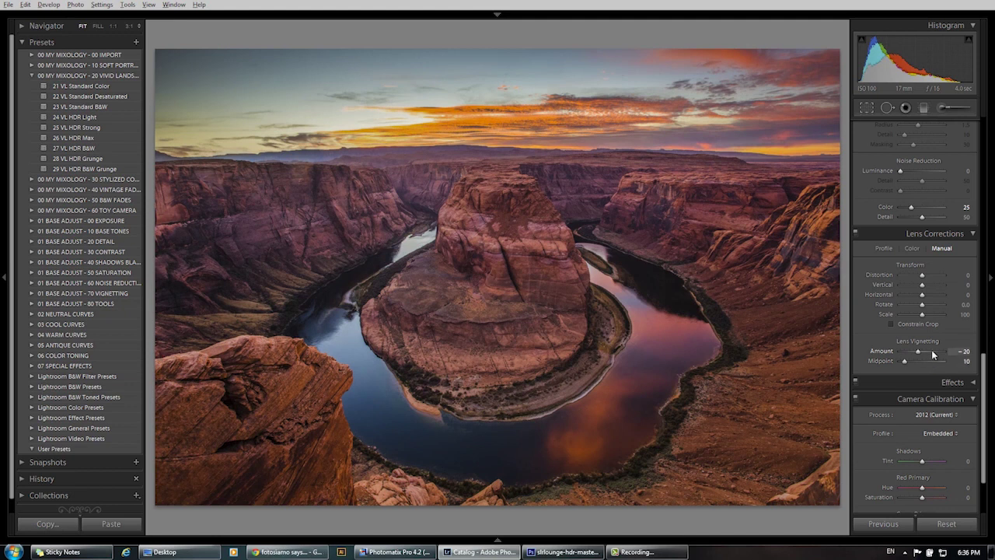
{"action": "left_click_drag", "start_coordinate": [918, 351], "coordinate": [920, 351]}
{"action": "key", "text": "Up"}
{"action": "key", "text": "Up"}
{"action": "key", "text": "Up"}
{"action": "key", "text": "Up"}
{"action": "key", "text": "Up"}
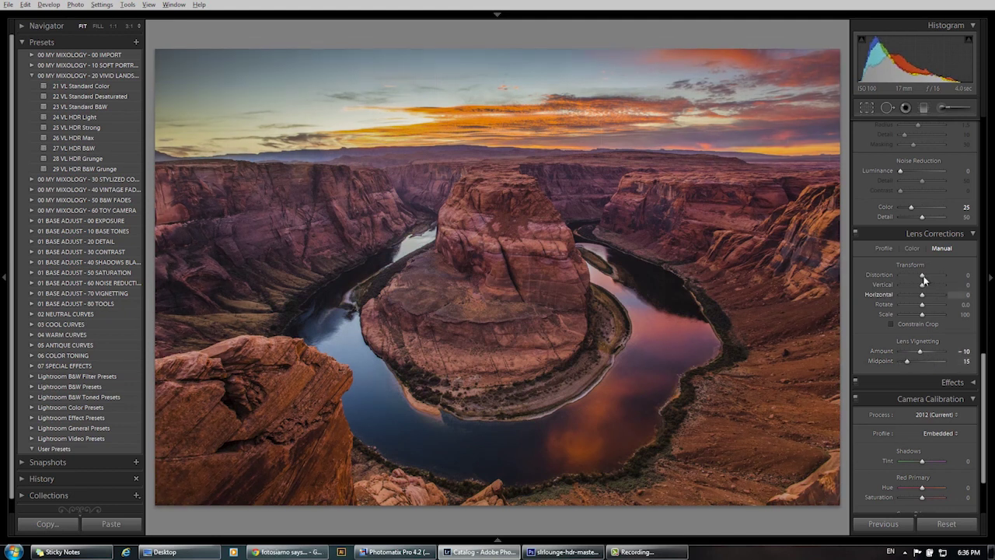
{"action": "scroll", "coordinate": [917, 285], "scroll_direction": "up", "scroll_amount": 10}
{"action": "scroll", "coordinate": [943, 241], "scroll_direction": "down", "scroll_amount": 3}
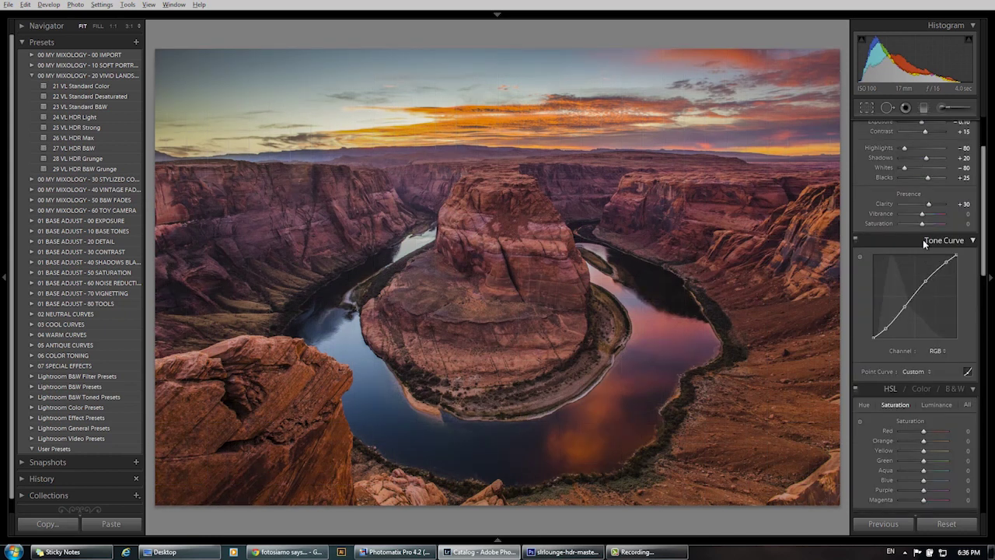
Toggle between the before and after versions of the edited blend.
{"action": "key", "text": "backslash"}
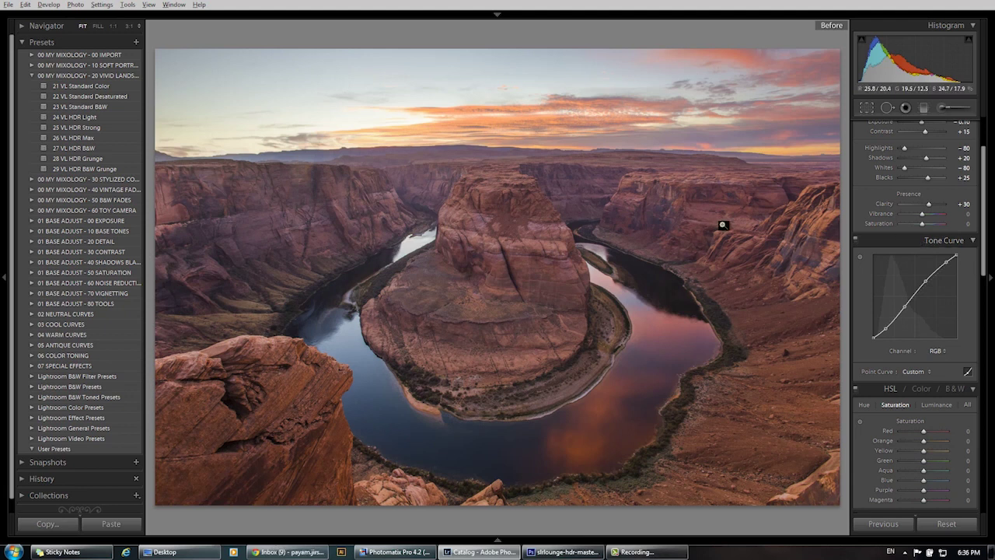
{"action": "key", "text": "backslash"}
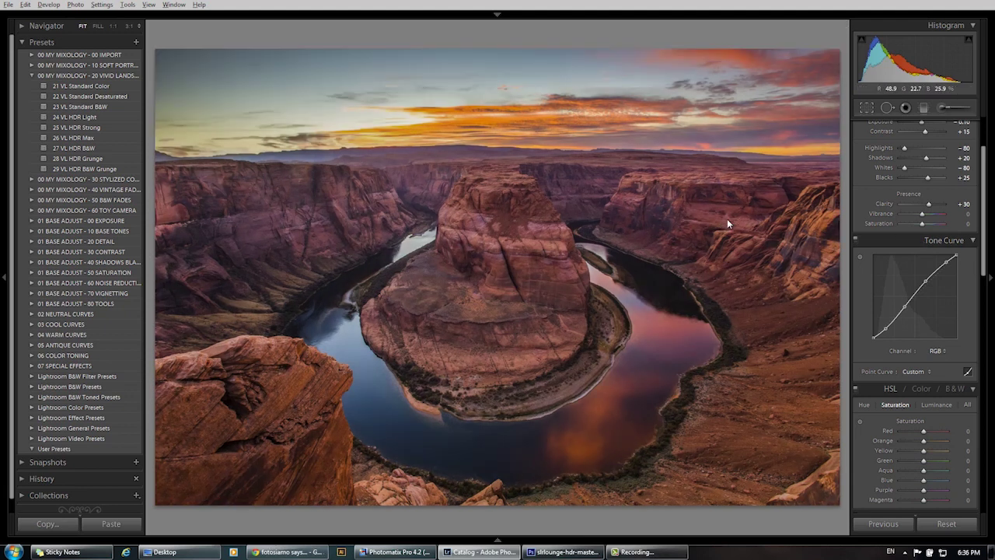
{"action": "key", "text": "backslash"}
{"action": "key", "text": "backslash"}
Compare the unedited exposure and finished blend side by side in full-screen Survey view.
{"action": "key", "text": "g"}
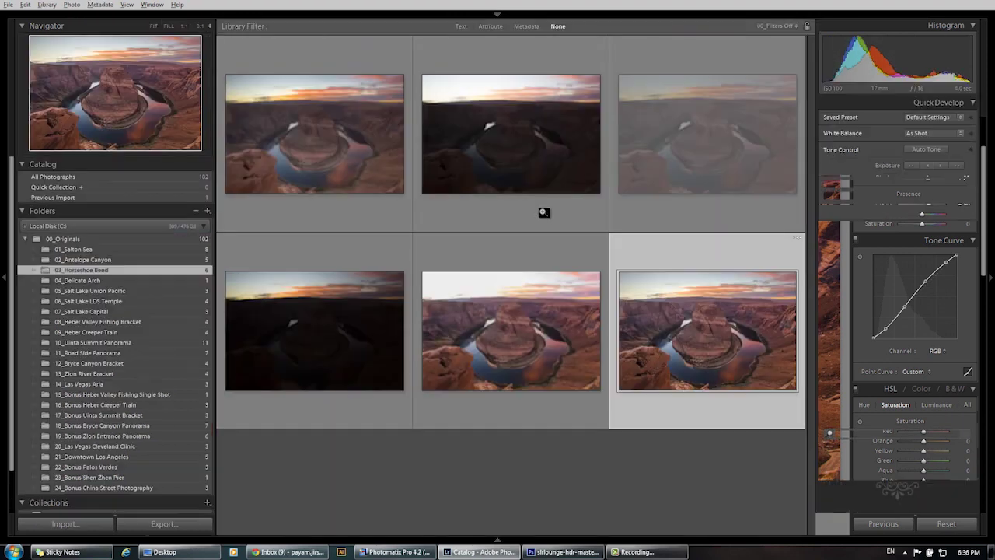
{"action": "left_click", "coordinate": [521, 311]}
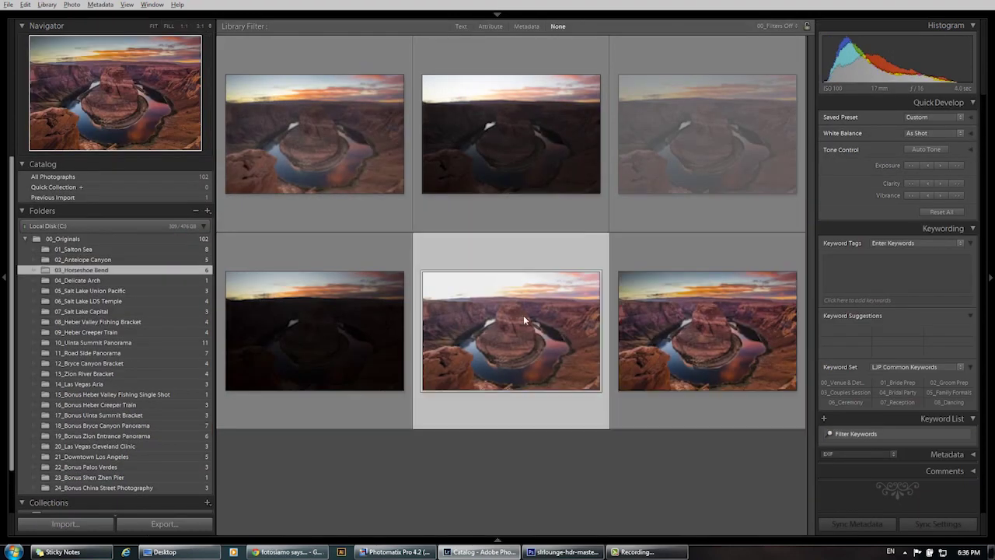
{"action": "left_click", "coordinate": [661, 300], "text": "ctrl"}
{"action": "key", "text": "n"}
{"action": "key", "text": "Tab"}
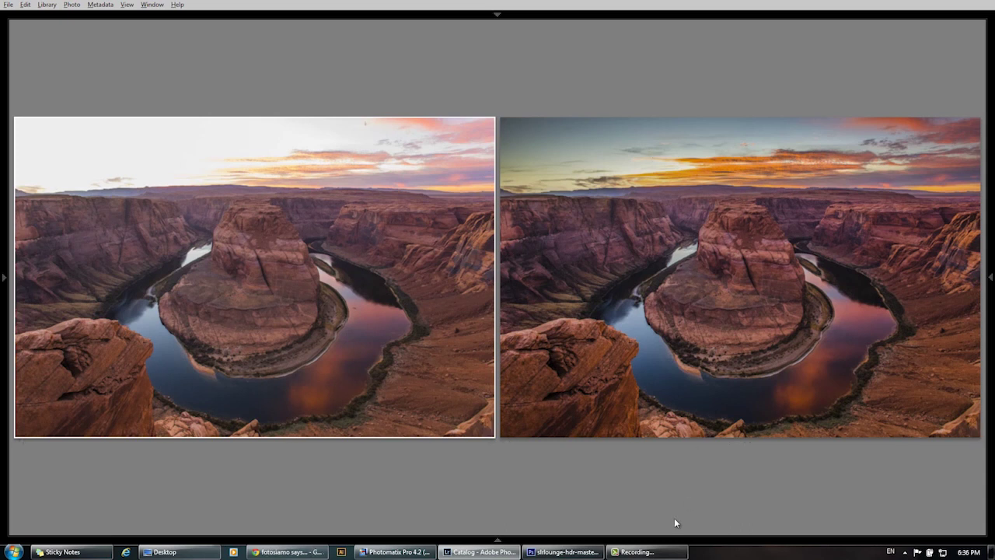
{"action": "key", "text": "d"}
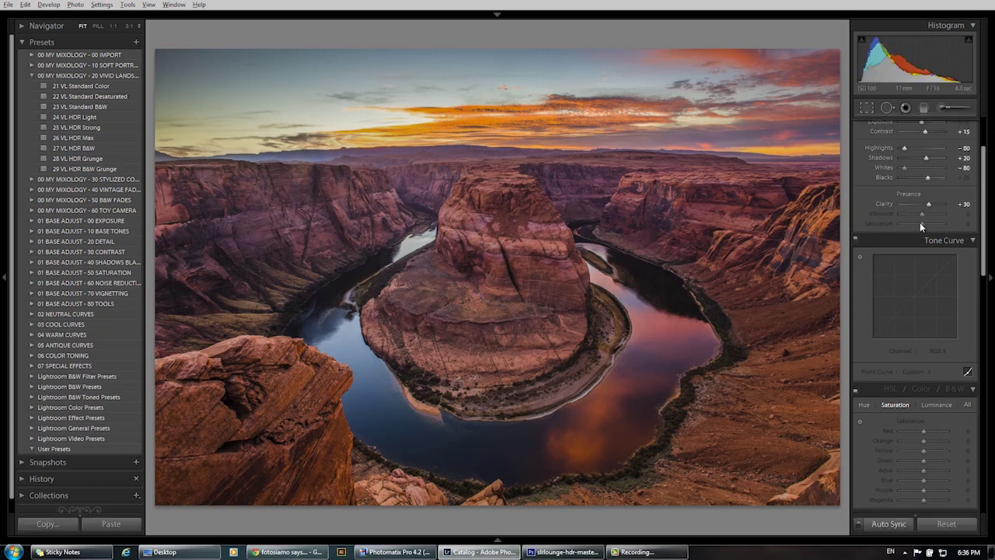
Set Contrast to +5 and Vibrance to −5, trying Temp +10 before returning it to 0.
{"action": "key", "text": "Down"}
{"action": "key", "text": "Down"}
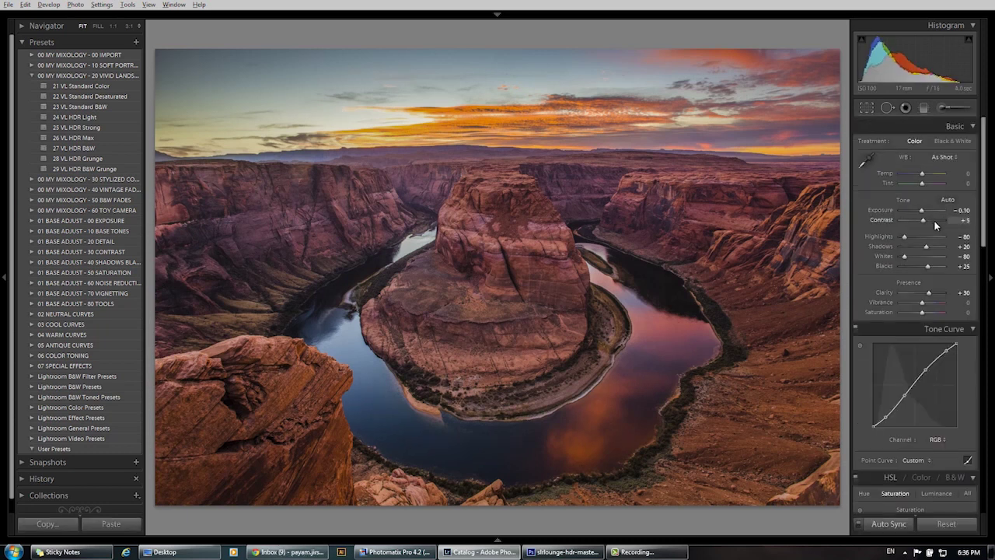
{"action": "key", "text": "Down"}
{"action": "key", "text": "Up"}
{"action": "key", "text": "Up"}
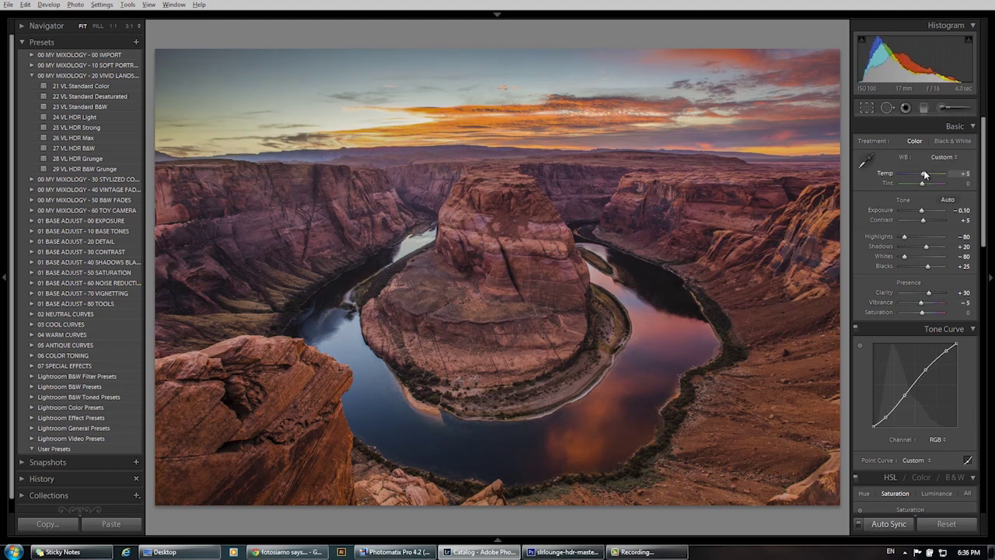
{"action": "key", "text": "Down"}
{"action": "key", "text": "Down"}
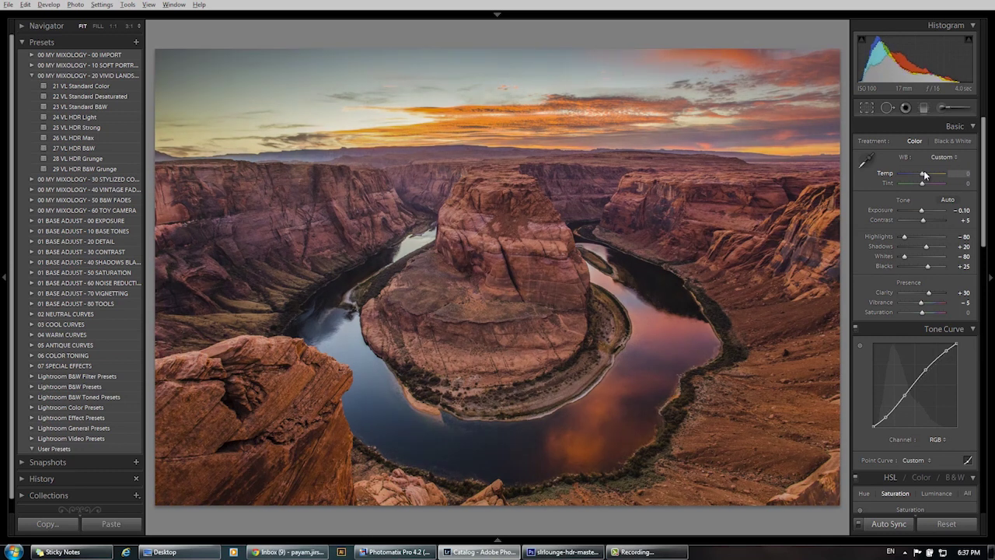
Pick the fifth, unedited Horseshoe Bend photo from the grid for editing.
{"action": "key", "text": "g"}
{"action": "left_click", "coordinate": [759, 120]}
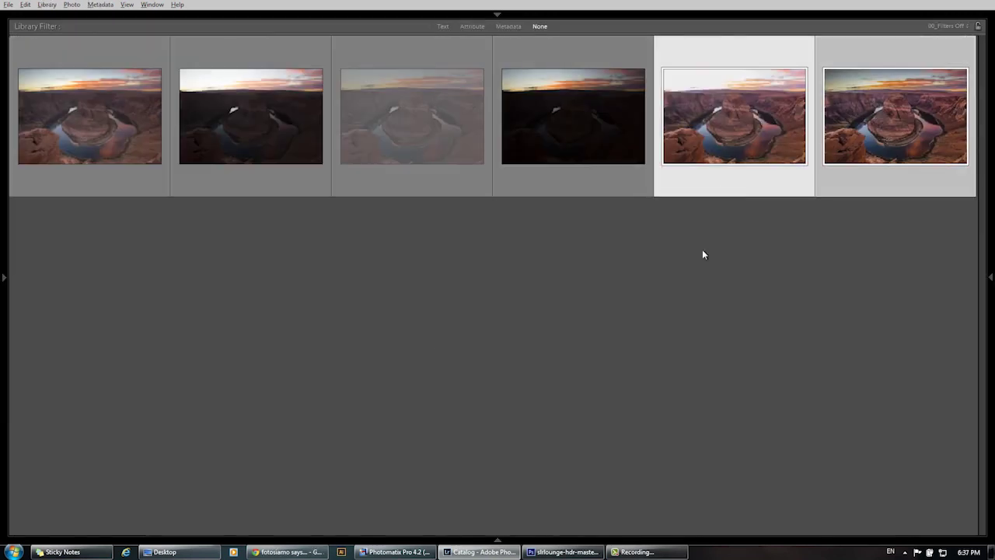
{"action": "key", "text": "d"}
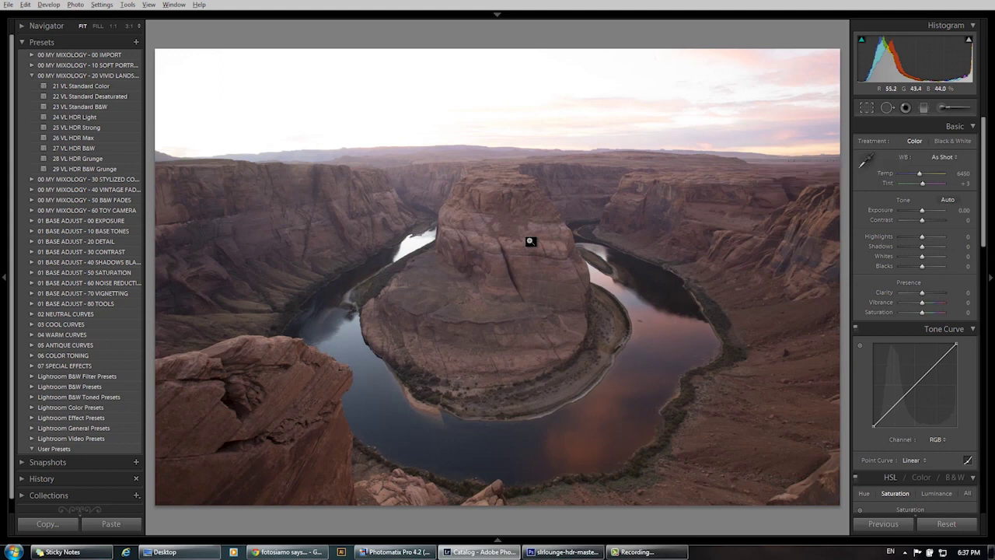
Select the sixth, edited Horseshoe Bend blend in the grid and open it in Develop.
{"action": "key", "text": "g"}
{"action": "left_click", "coordinate": [872, 142]}
{"action": "key", "text": "e"}
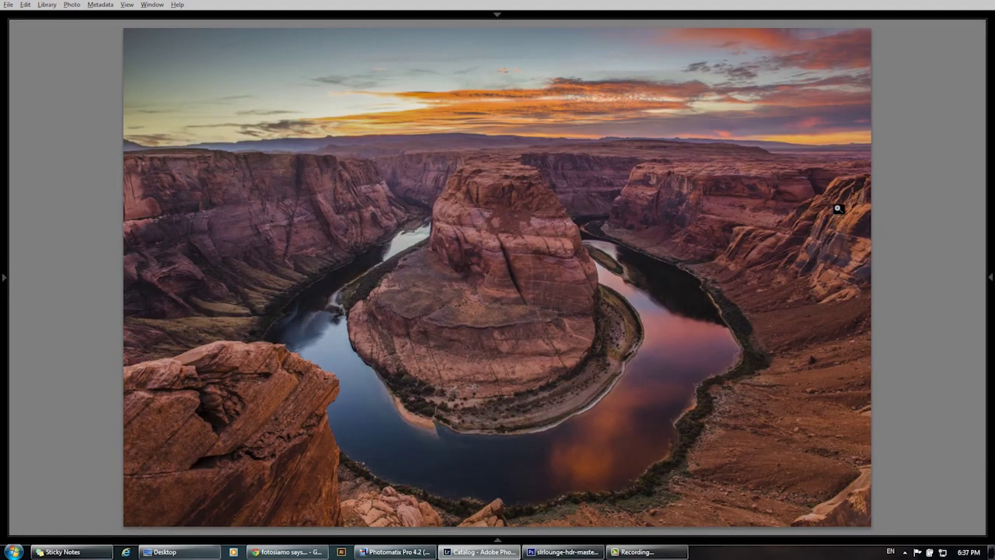
{"action": "key", "text": "d"}
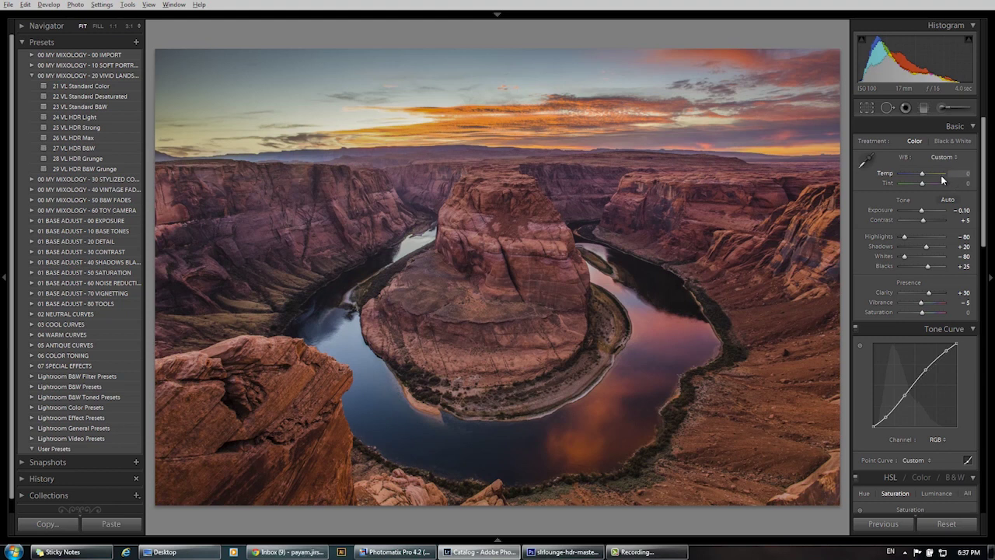
Warm the blend's white balance, settling Temp at +3.
{"action": "key", "text": "Up"}
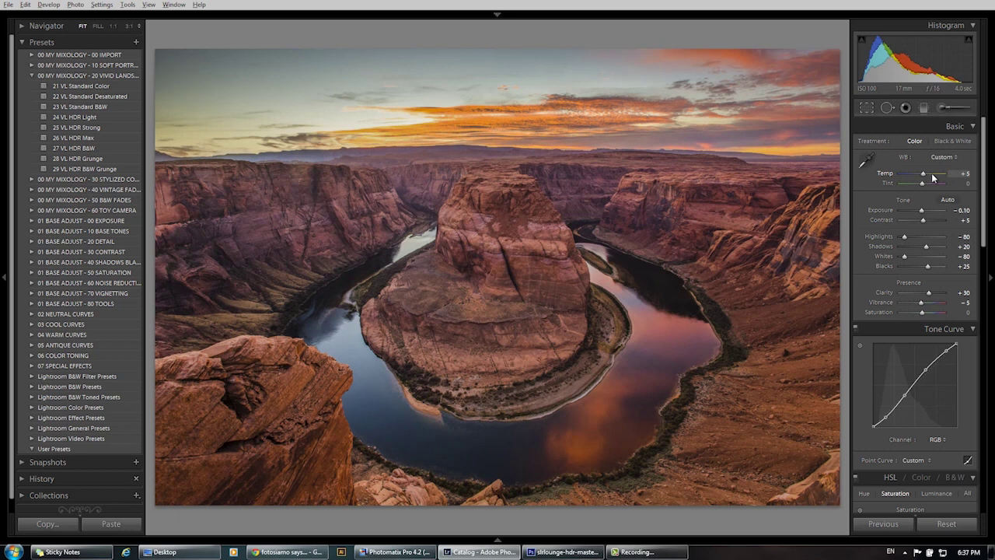
{"action": "key", "text": "Down"}
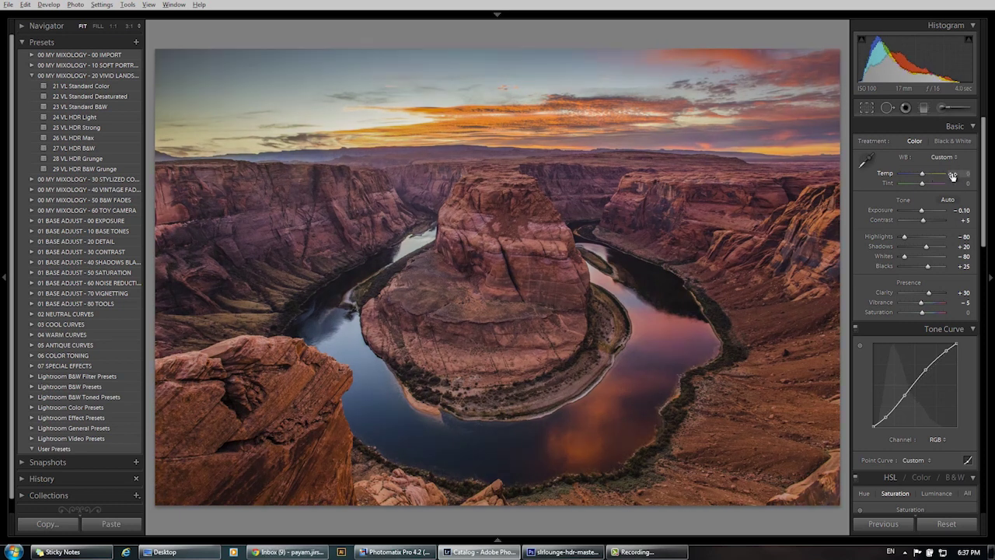
{"action": "left_click", "coordinate": [959, 175]}
{"action": "type", "text": "2"}
{"action": "key", "text": "Tab"}
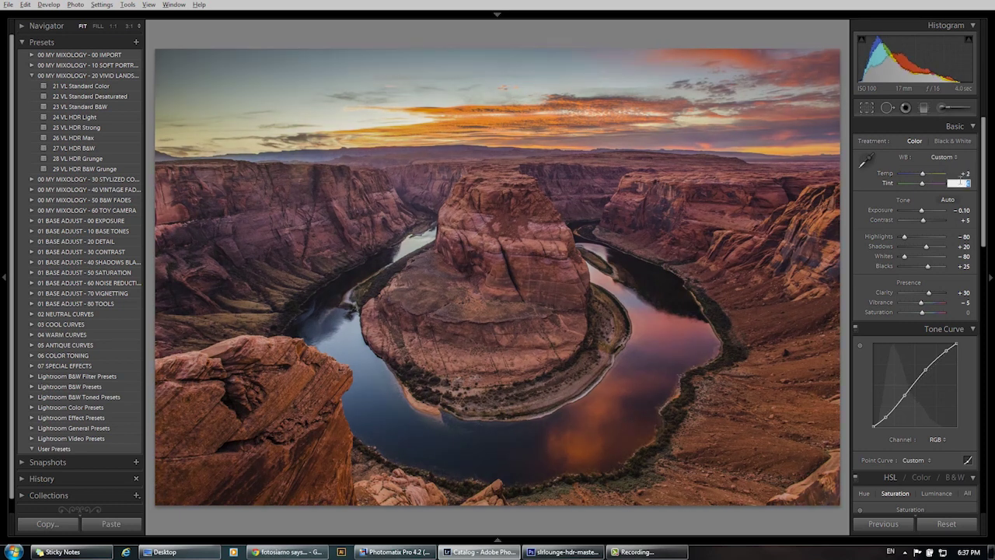
{"action": "key", "text": "shift+Tab"}
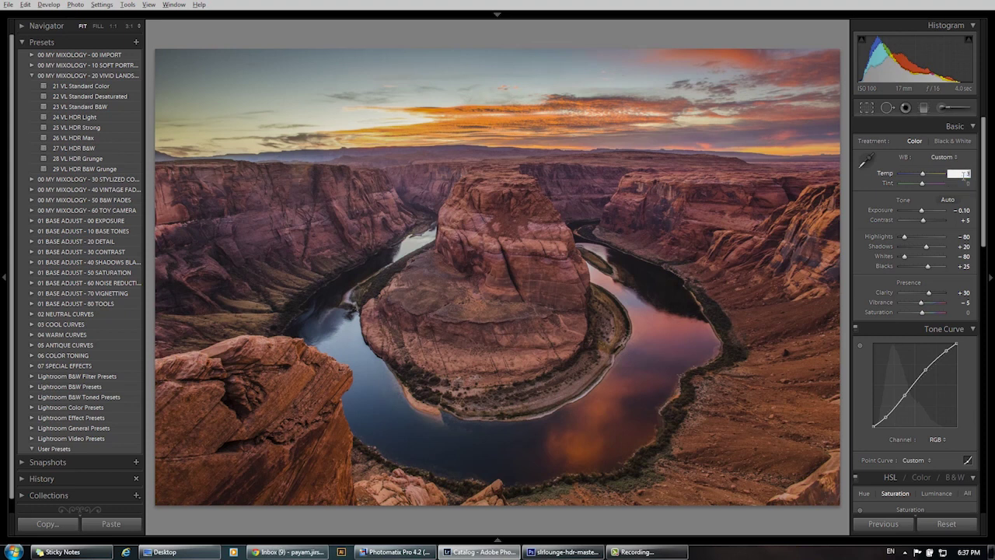
{"action": "type", "text": "3"}
{"action": "key", "text": "Tab"}
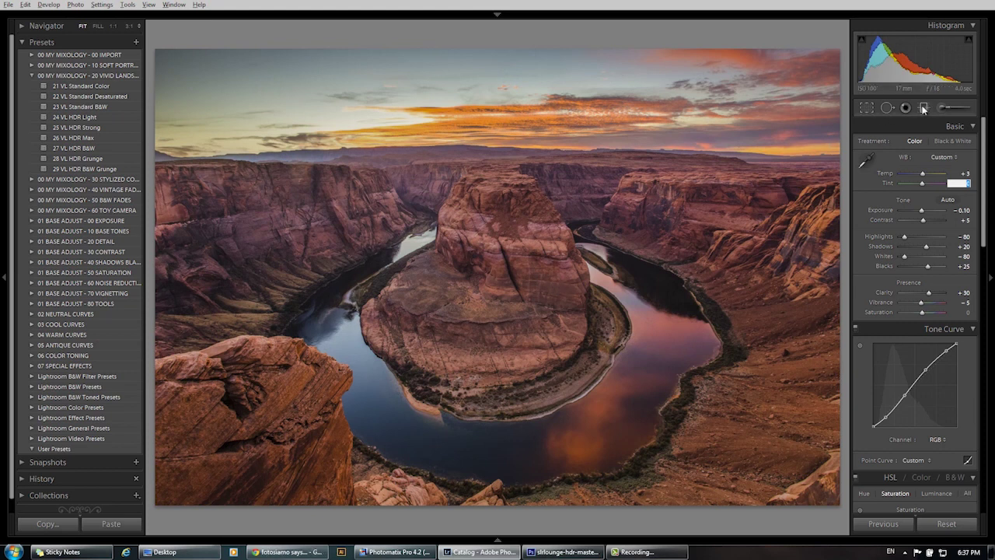
{"action": "left_click", "coordinate": [923, 107]}
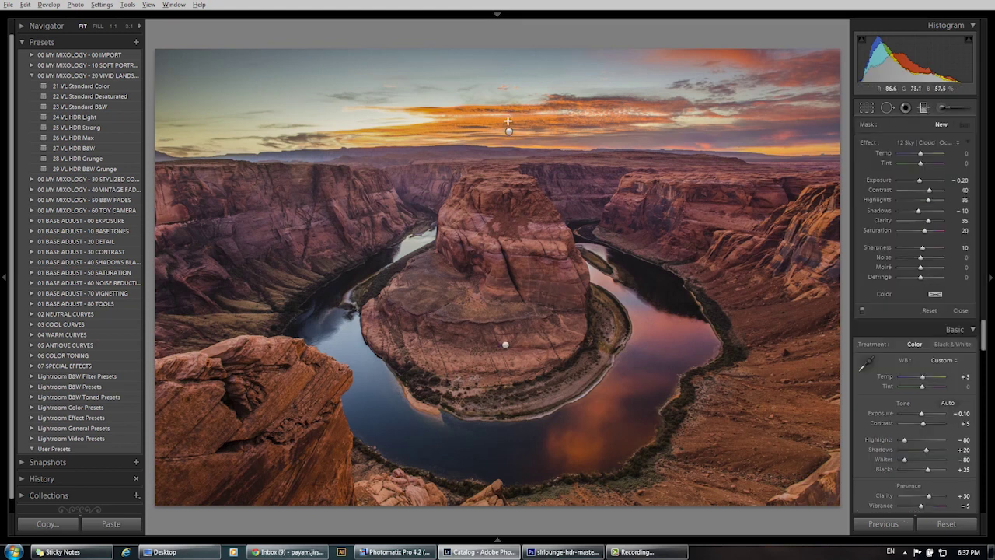
Drag a graduated filter across the sky and ease its contrast down to 7, Exposure −0.13.
{"action": "left_click_drag", "start_coordinate": [510, 68], "coordinate": [509, 195]}
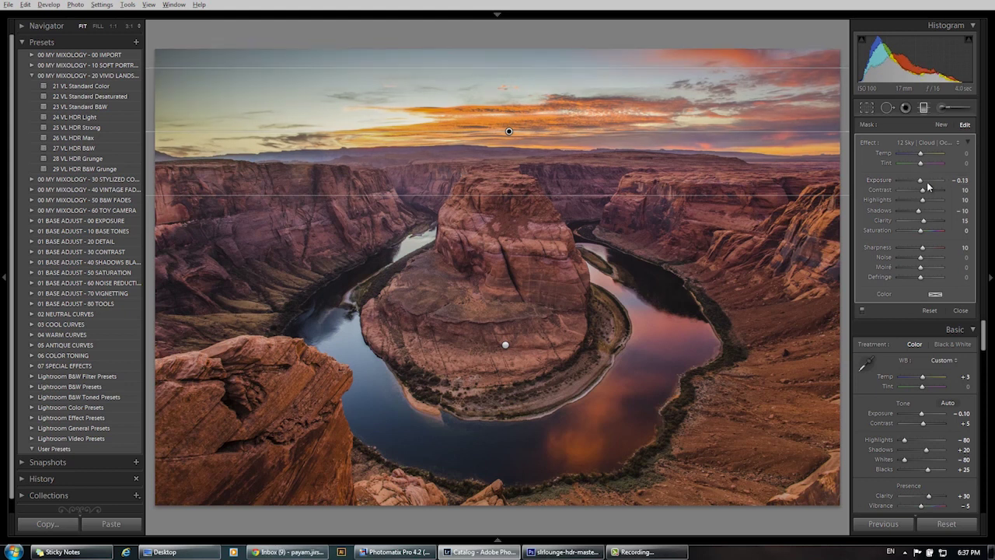
{"action": "left_click_drag", "start_coordinate": [927, 190], "coordinate": [929, 222]}
{"action": "left_click", "coordinate": [922, 108]}
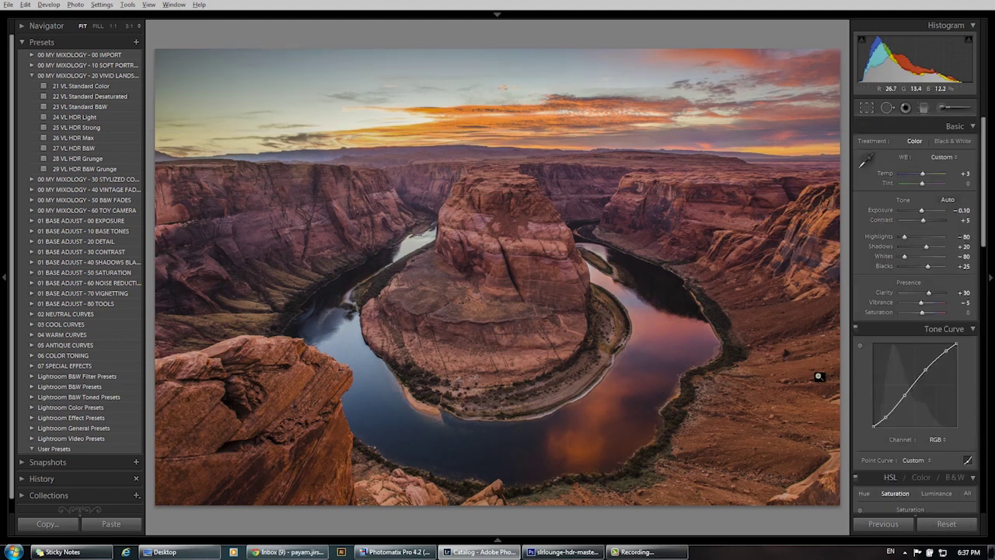
Make a virtual copy of the finished HDR photo and open it in Develop.
{"action": "key", "text": "e"}
{"action": "key", "text": "g"}
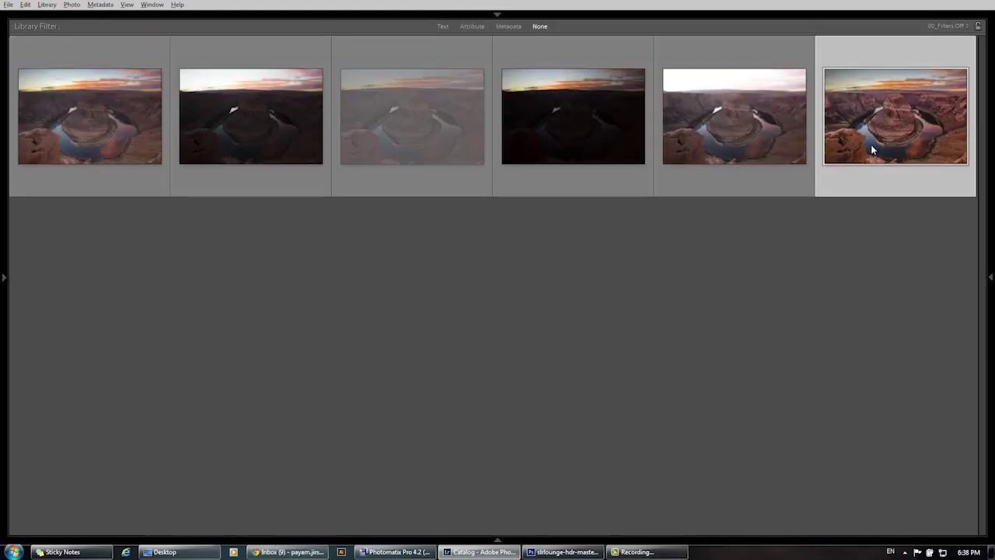
{"action": "key", "text": "ctrl+apostrophe"}
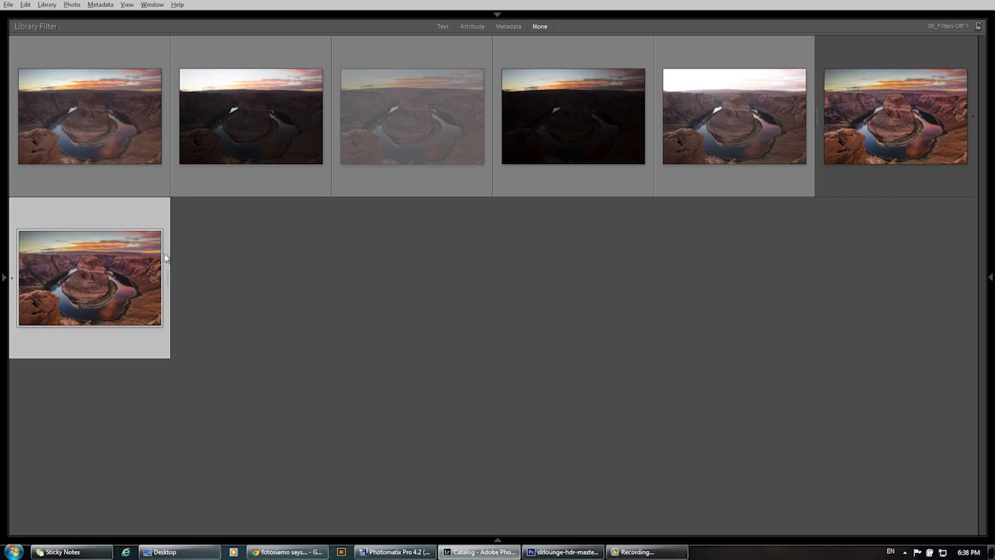
{"action": "key", "text": "d"}
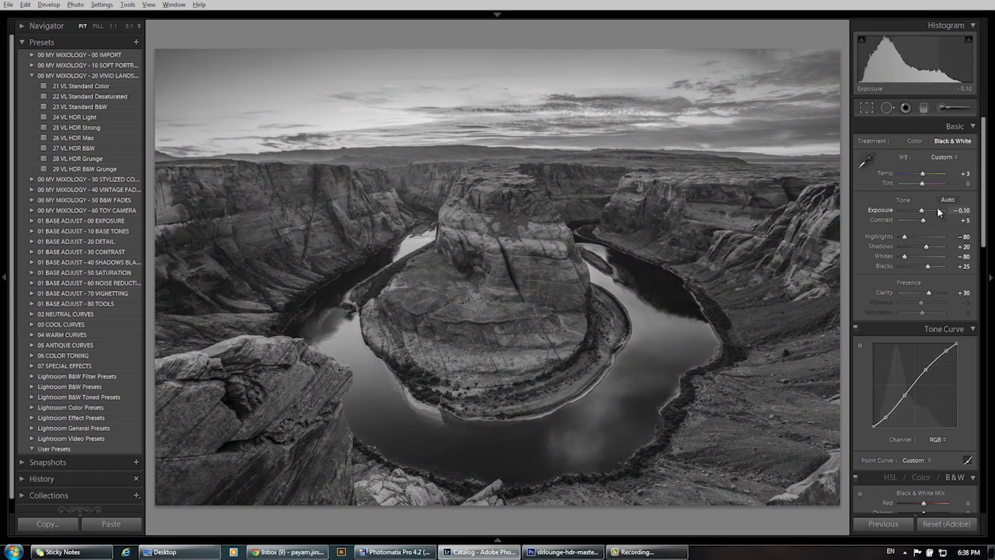
Adjust the black-and-white copy to Exposure +0.43, Contrast +25, Shadows −10, Blacks −5.
{"action": "key", "text": "Up"}
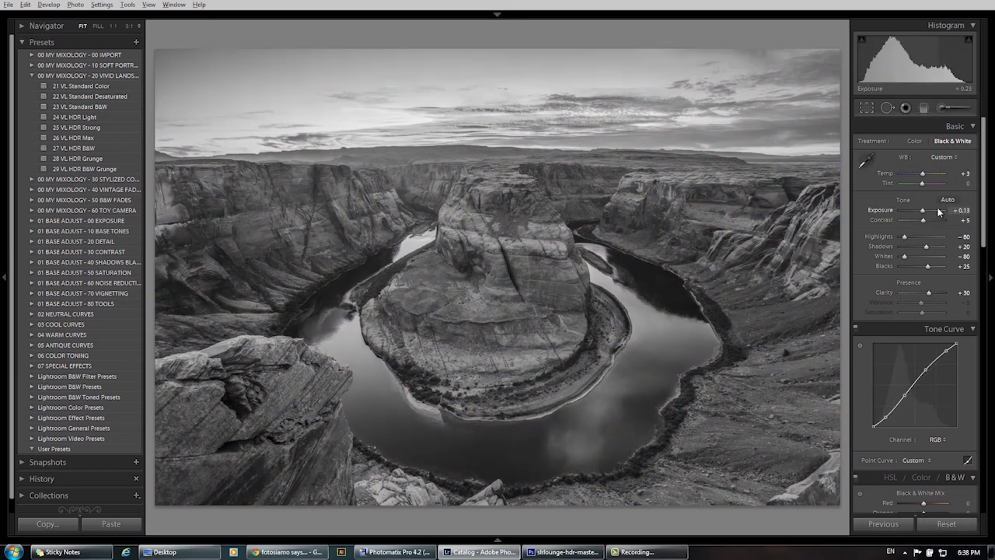
{"action": "key", "text": "shift+Up"}
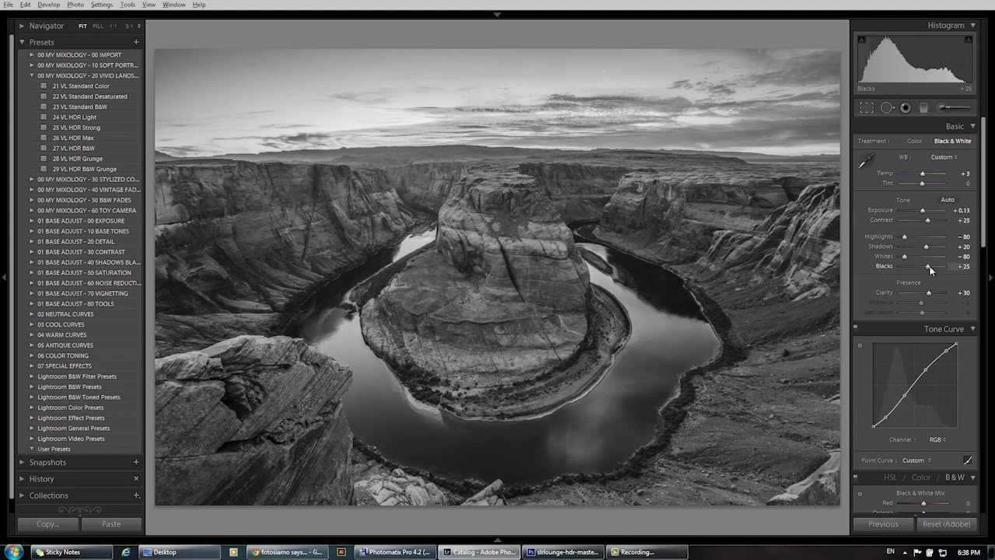
{"action": "key", "text": "shift+Down"}
{"action": "double_click", "coordinate": [942, 246]}
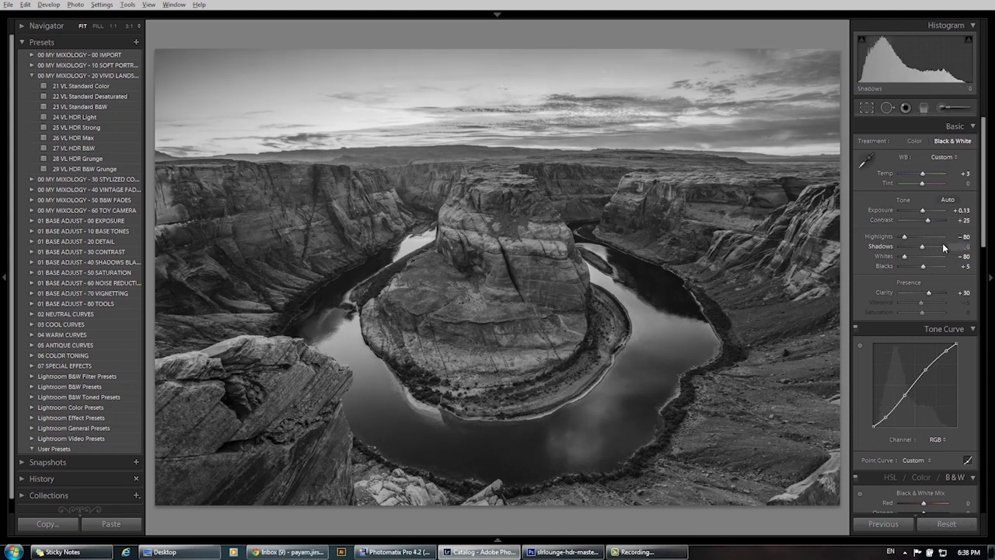
{"action": "key", "text": "Down"}
{"action": "key", "text": "Down"}
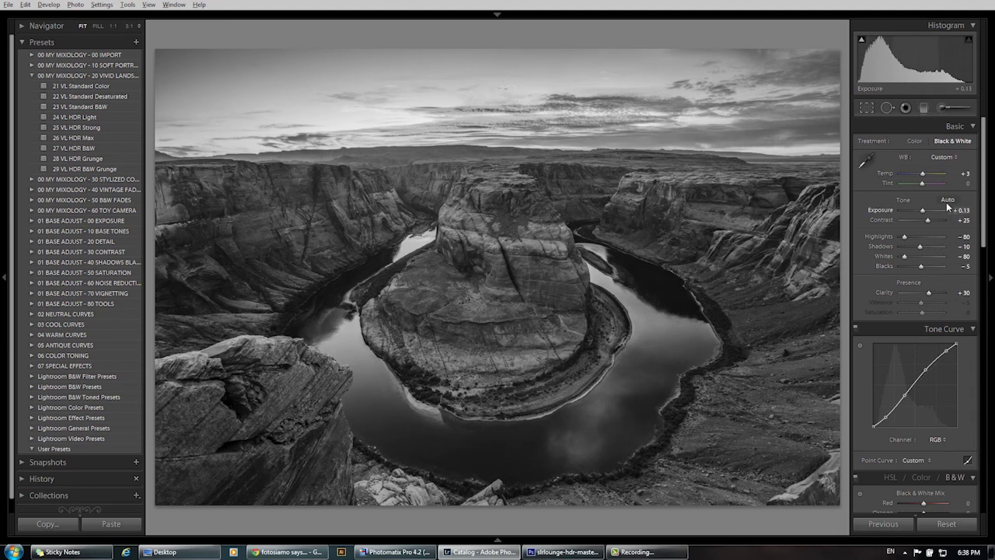
{"action": "key", "text": "Up"}
{"action": "key", "text": "Up"}
{"action": "key", "text": "Up"}
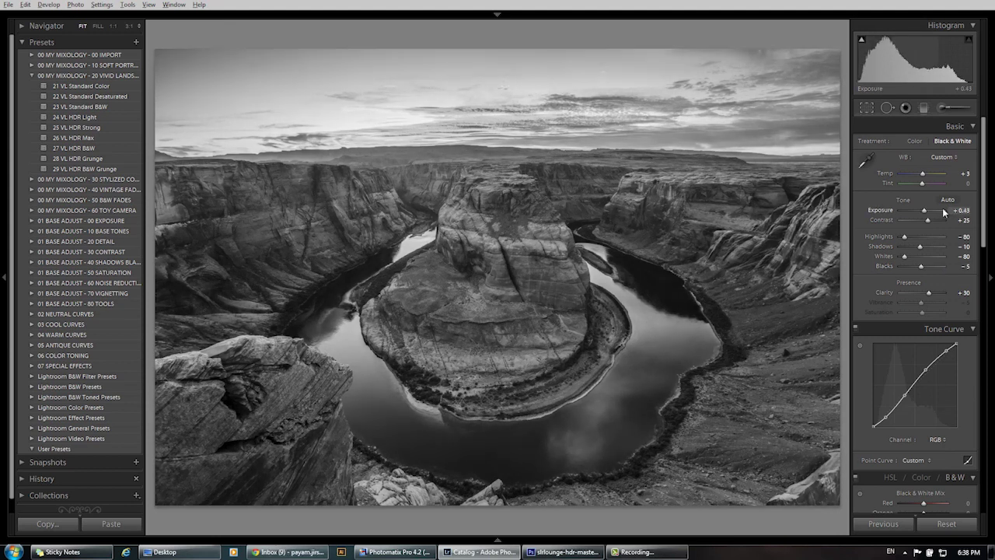
{"action": "left_click", "coordinate": [924, 107]}
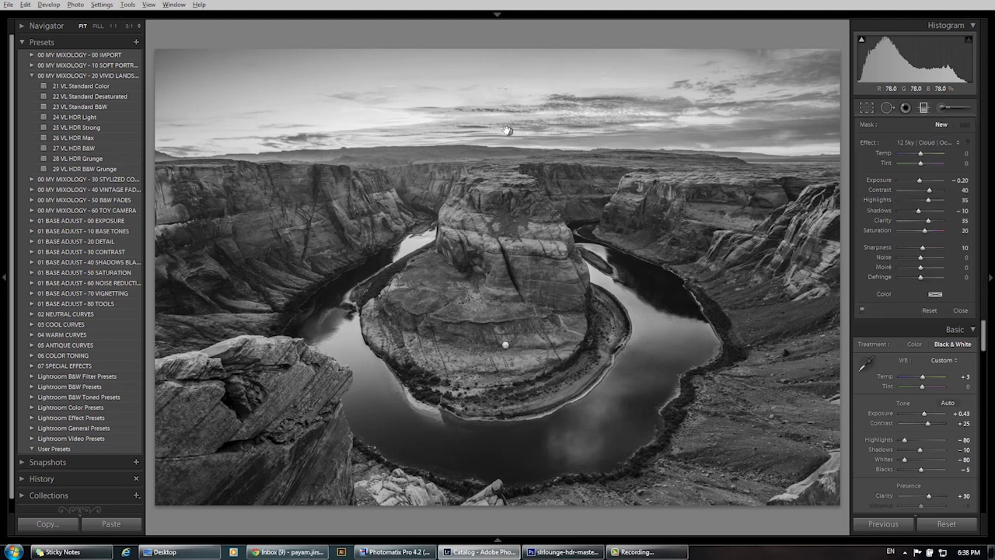
Darken the copy's sky with a graduated filter at Exposure −0.69, then set Clarity to +30.
{"action": "left_click_drag", "start_coordinate": [509, 68], "coordinate": [508, 194]}
{"action": "key", "text": "shift+Down"}
{"action": "key", "text": "shift+Down"}
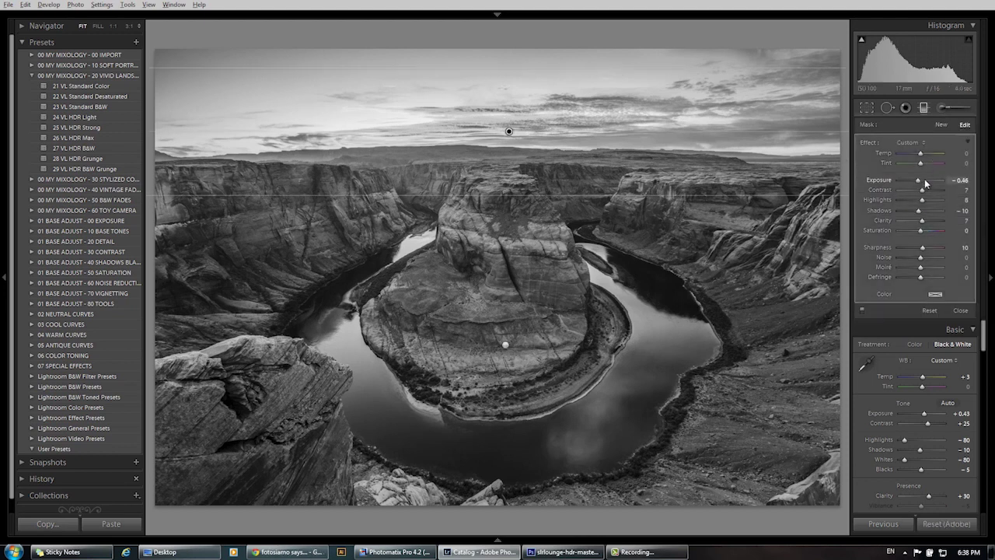
{"action": "key", "text": "Up"}
{"action": "key", "text": "Up"}
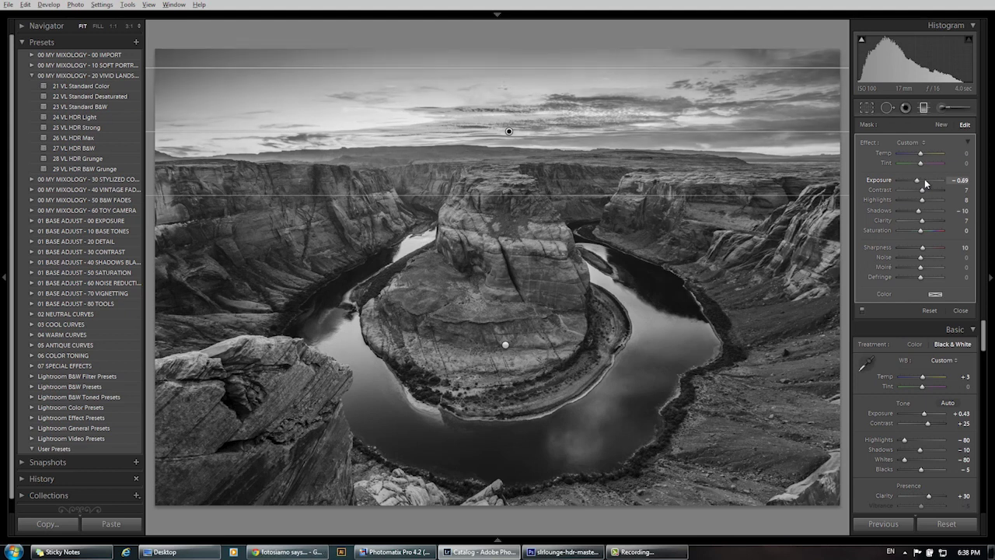
{"action": "left_click", "coordinate": [925, 108]}
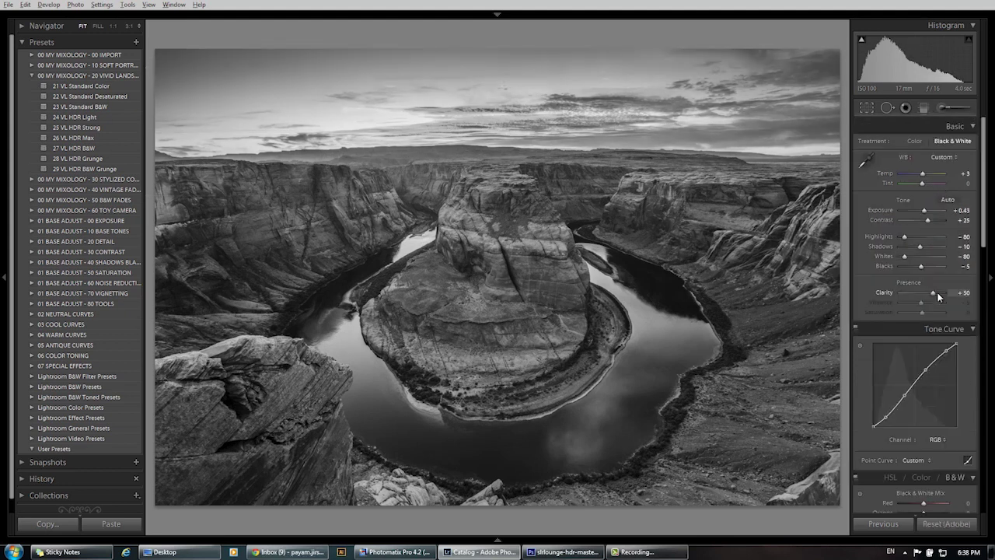
{"action": "left_click_drag", "start_coordinate": [928, 293], "coordinate": [938, 296]}
{"action": "key", "text": "Down"}
{"action": "key", "text": "Down"}
{"action": "key", "text": "Down"}
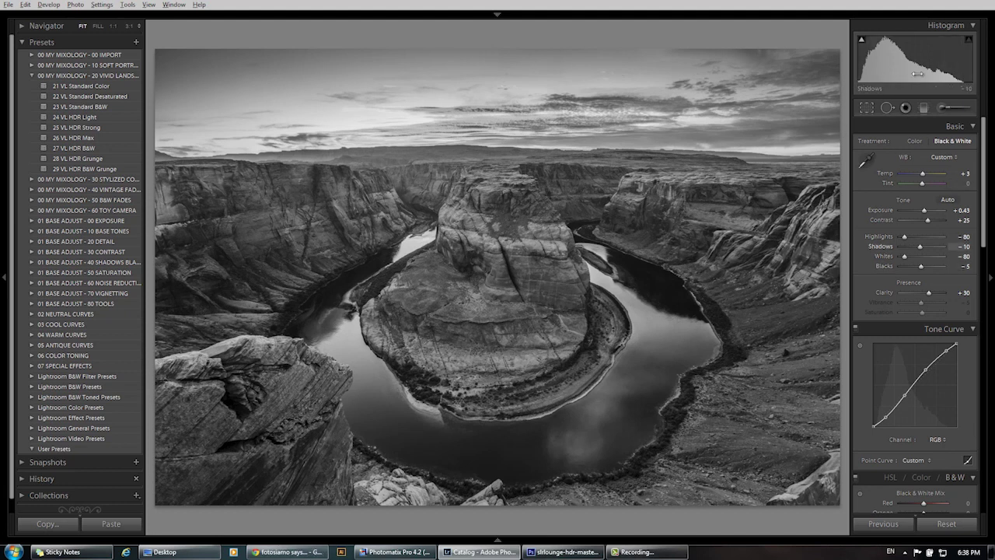
Select the warm colour HDR photo in the grid and open it in Develop.
{"action": "key", "text": "g"}
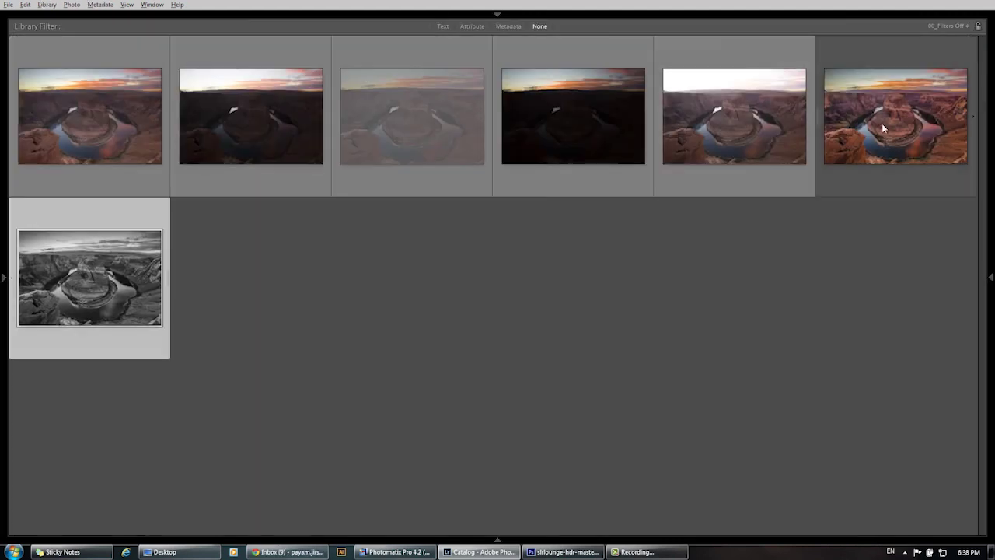
{"action": "left_click", "coordinate": [881, 123]}
{"action": "double_click", "coordinate": [881, 123]}
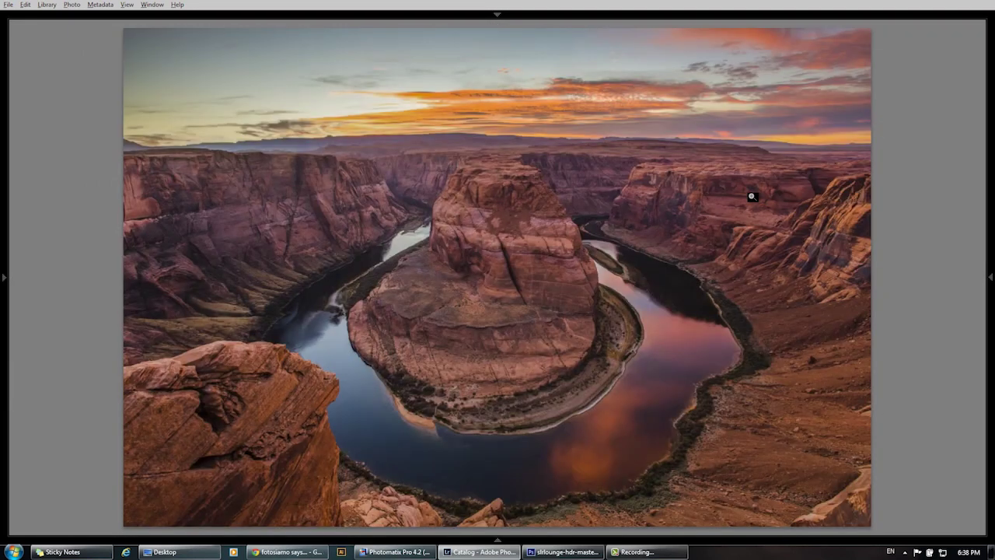
{"action": "key", "text": "g"}
{"action": "key", "text": "d"}
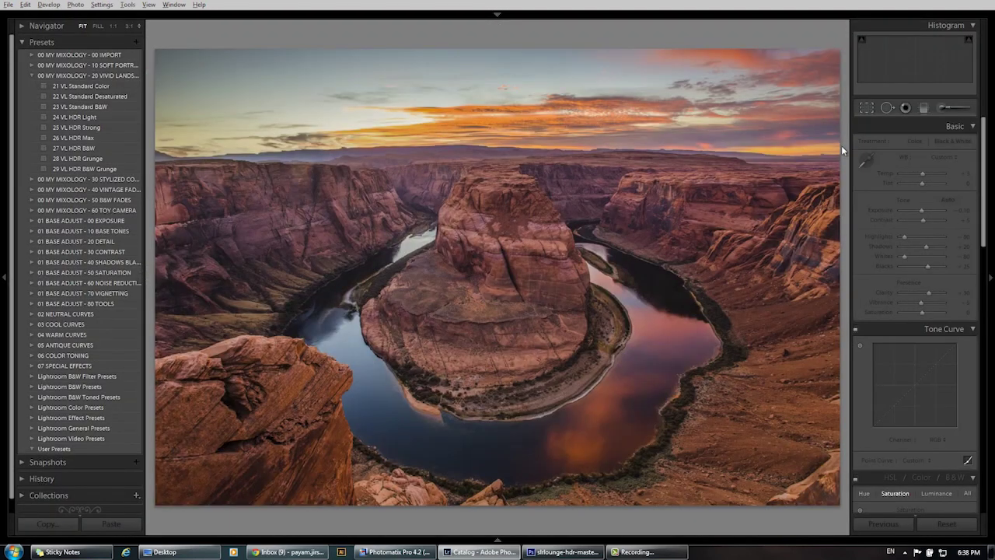
Reset Temp to 0, compare before and after, then return to the grid.
{"action": "double_click", "coordinate": [923, 173]}
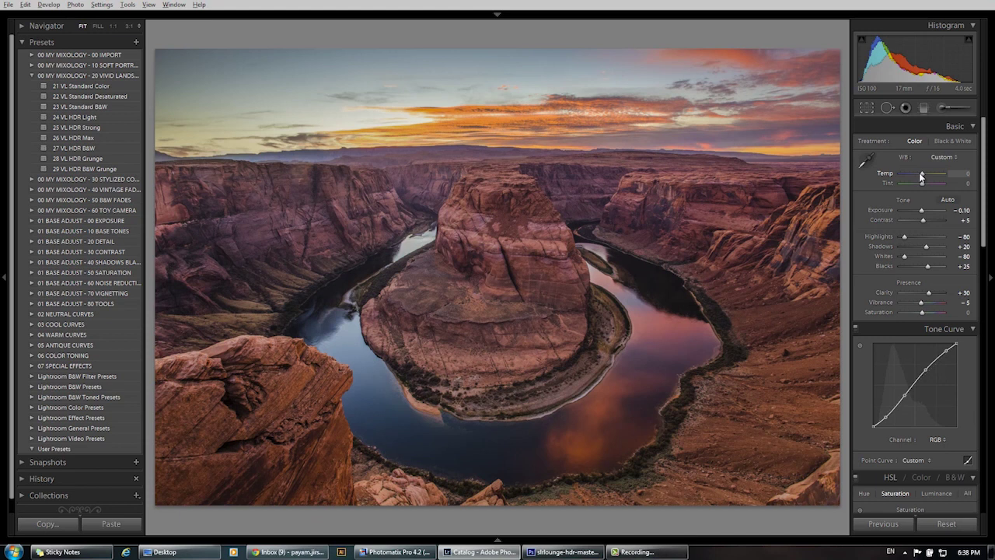
{"action": "key", "text": "backslash"}
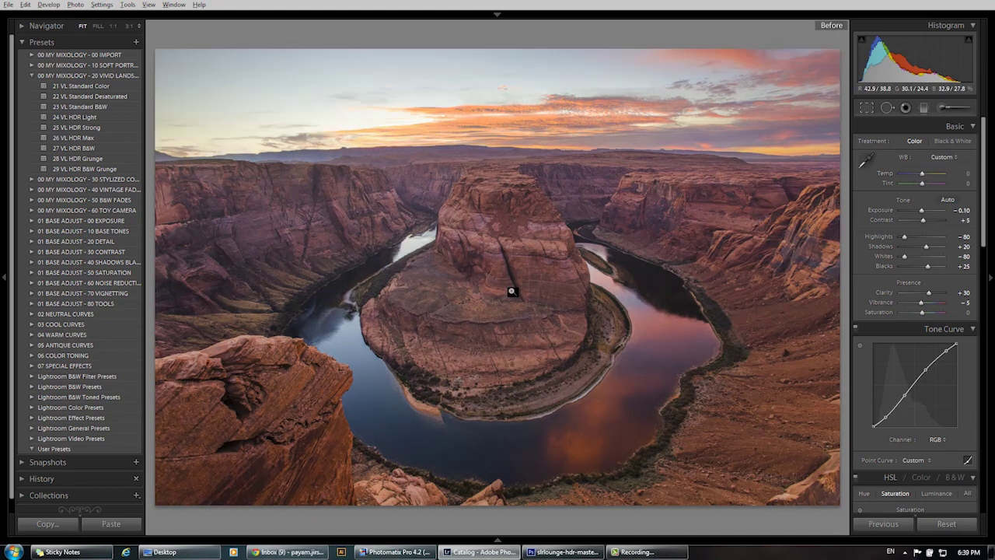
{"action": "key", "text": "backslash"}
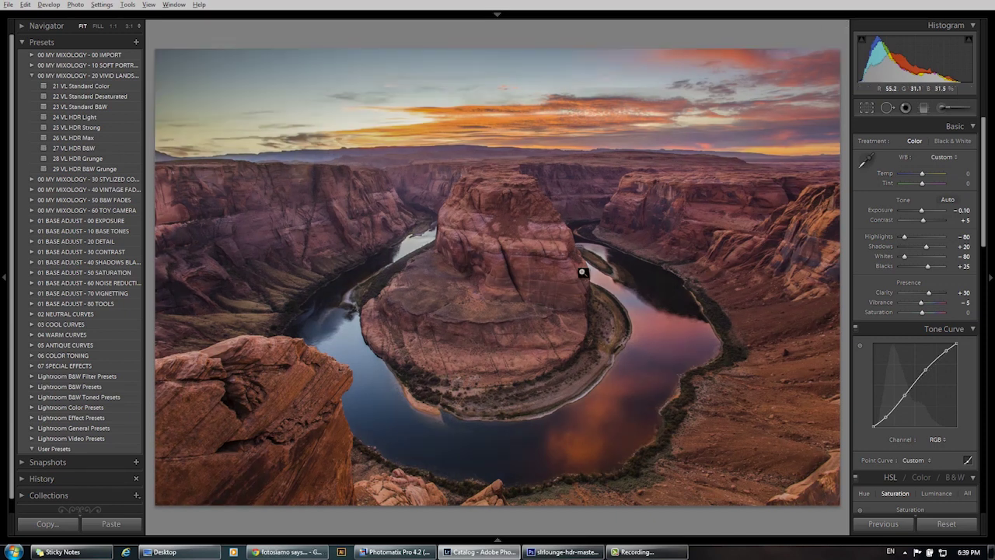
{"action": "key", "text": "backslash"}
{"action": "key", "text": "backslash"}
{"action": "key", "text": "backslash"}
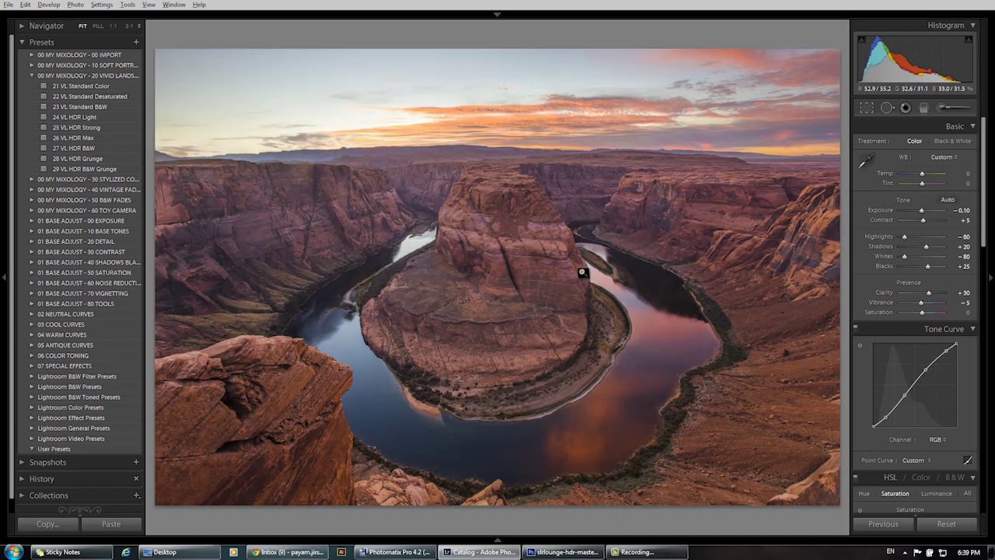
{"action": "key", "text": "g"}
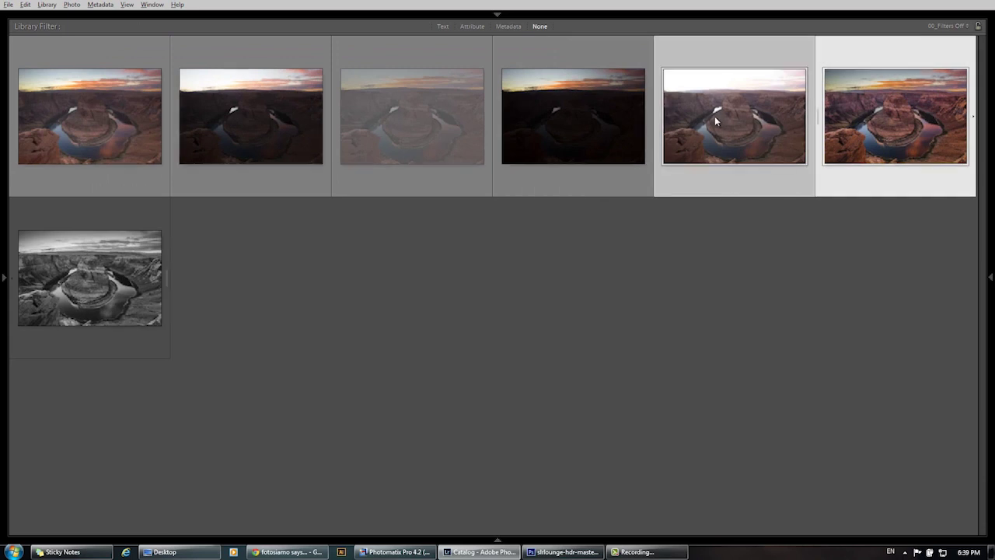
{"action": "key", "text": "n"}
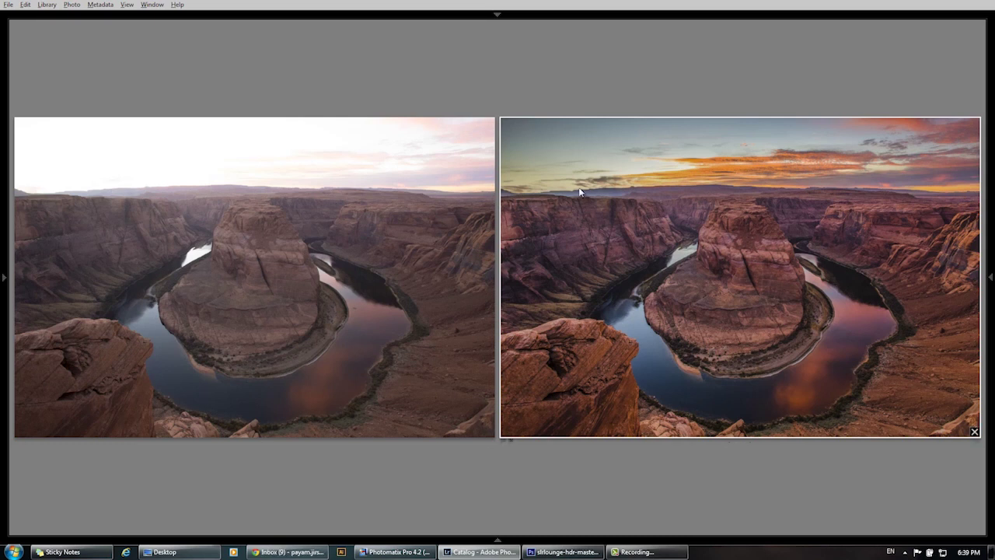
{"action": "key", "text": "g"}
{"action": "left_click", "coordinate": [593, 305]}
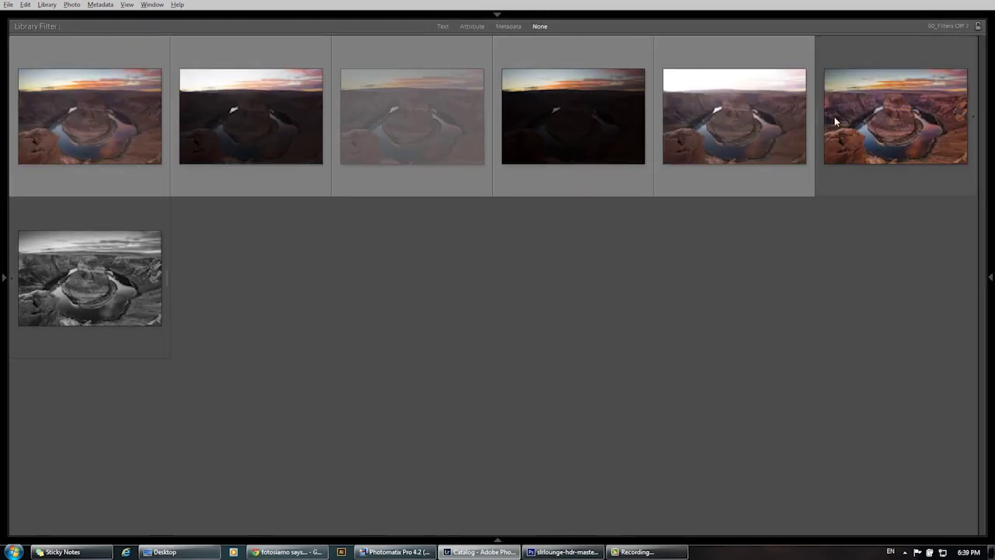
{"action": "left_click", "coordinate": [879, 125]}
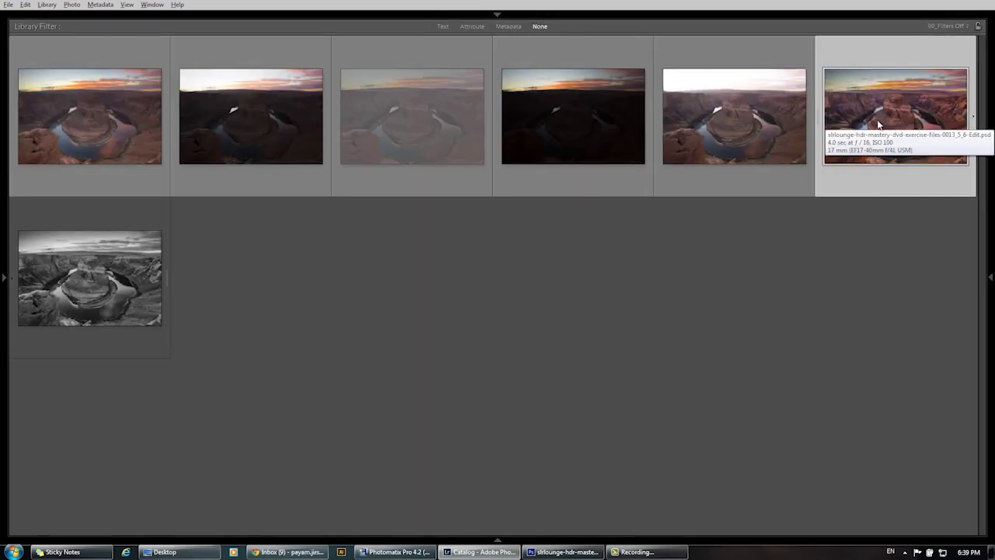